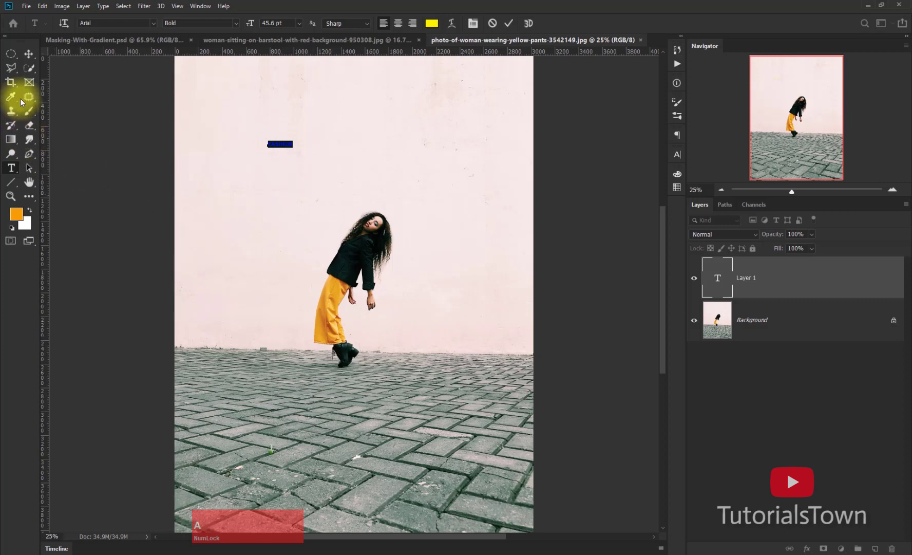
Step: Recolour the FASHION text with a grey sampled from the photo and enlarge it to about 2123 px wide above the woman
{"action": "left_click", "coordinate": [11, 99]}
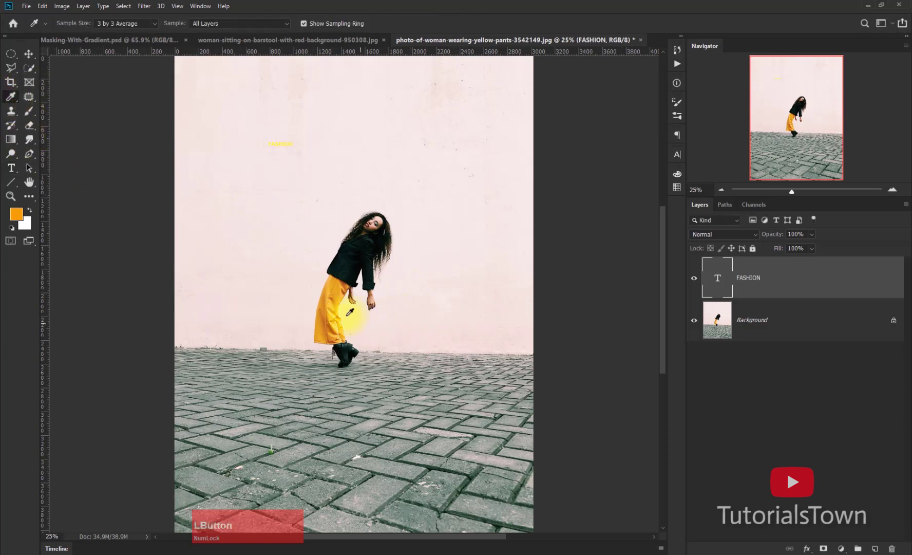
{"action": "left_click_drag", "start_coordinate": [349, 312], "coordinate": [332, 282]}
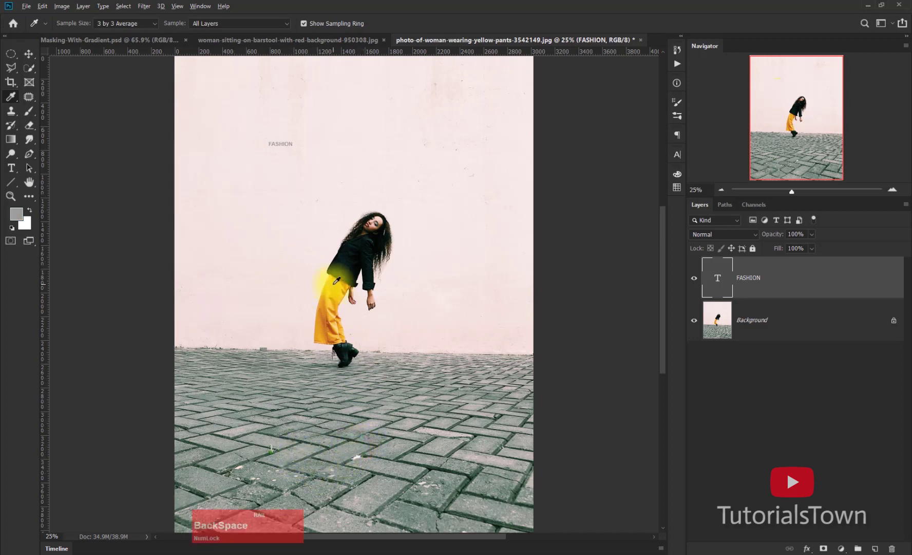
{"action": "left_click", "coordinate": [29, 53]}
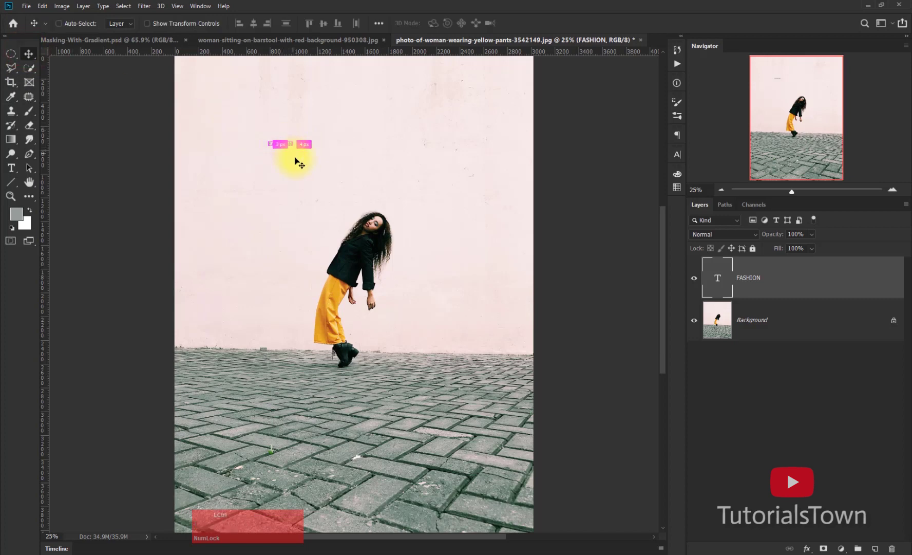
{"action": "key", "text": "ctrl+t"}
{"action": "left_click_drag", "start_coordinate": [295, 148], "coordinate": [401, 204]}
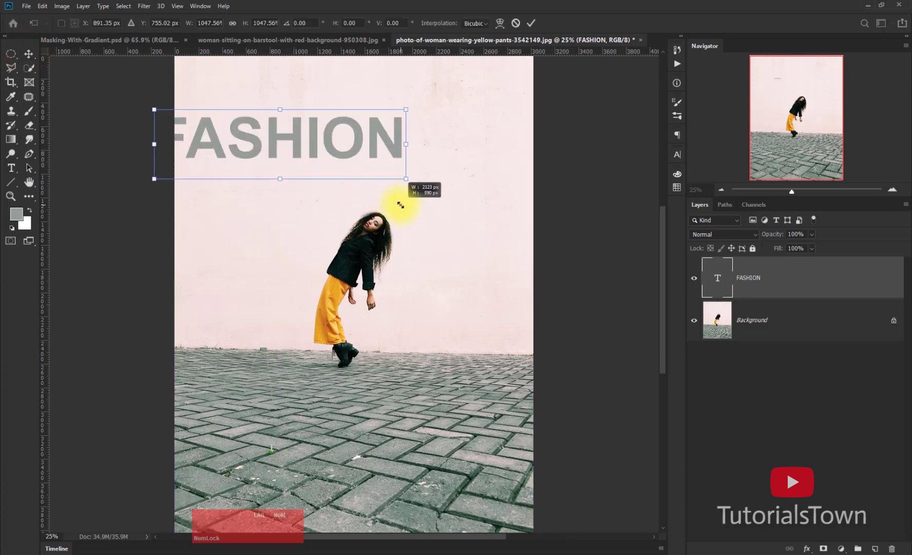
{"action": "left_click_drag", "start_coordinate": [349, 144], "coordinate": [414, 166]}
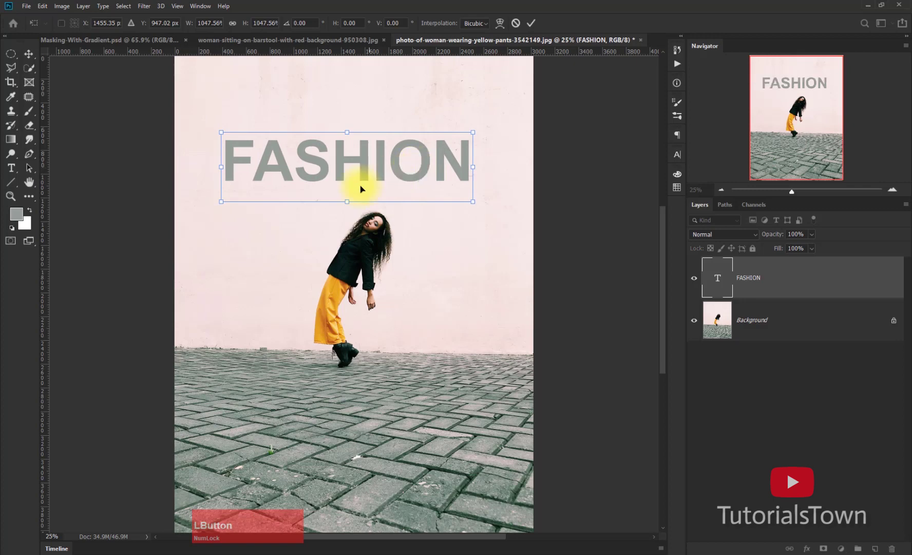
{"action": "key", "text": "KP_Enter"}
Step: Set the FASHION text in Biko Regular and break it into two lines, FASH and ION
{"action": "double_click", "coordinate": [711, 286]}
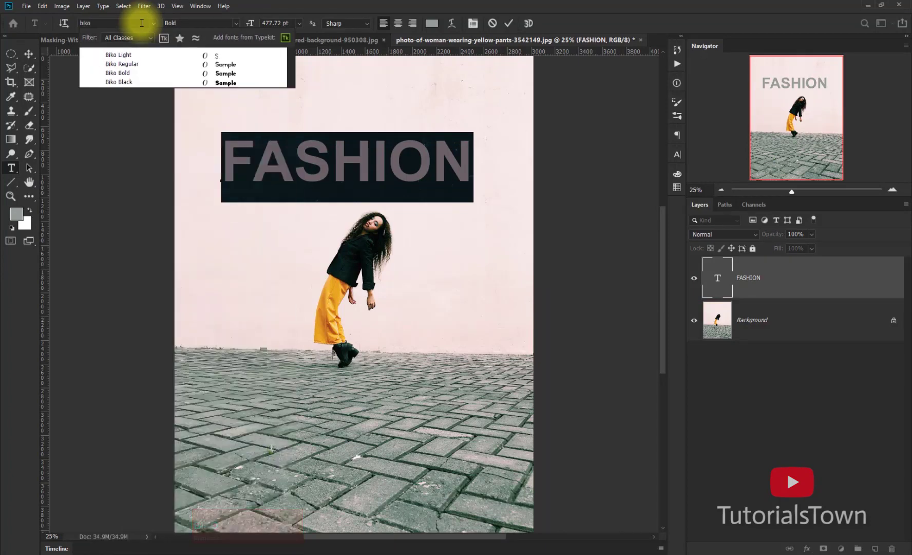
{"action": "left_click", "coordinate": [320, 166]}
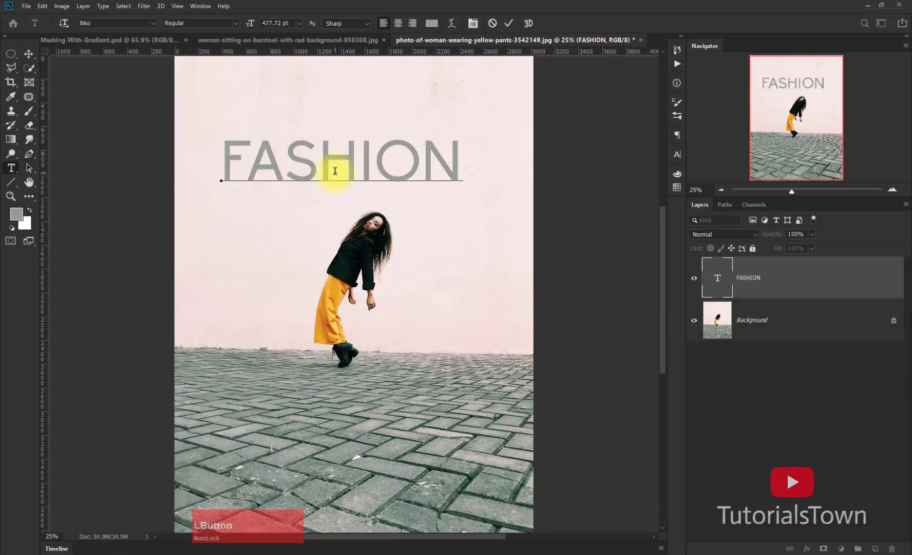
{"action": "key", "text": "Return"}
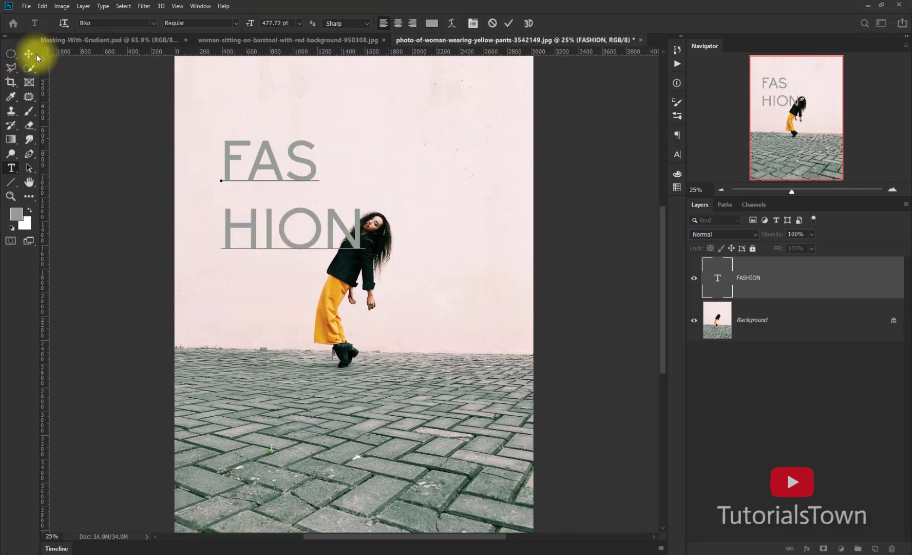
{"action": "left_click_drag", "start_coordinate": [355, 246], "coordinate": [200, 145]}
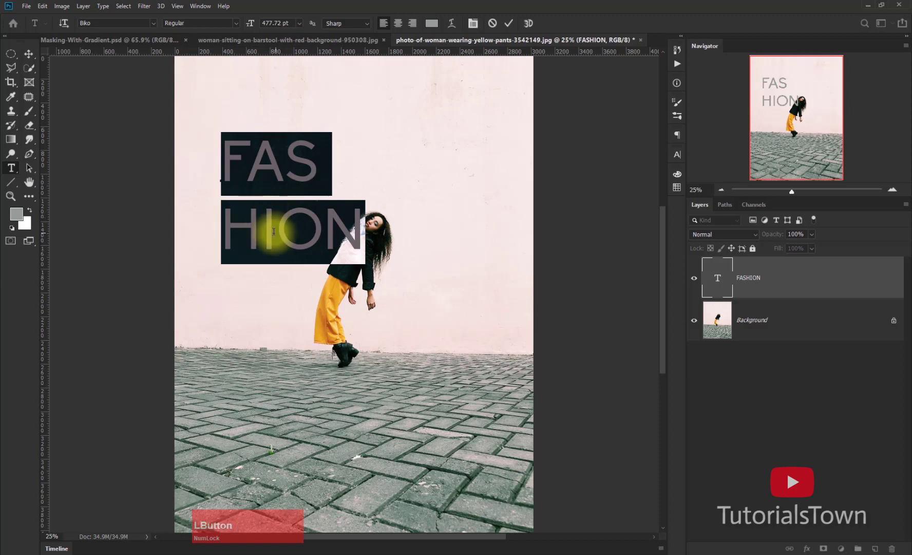
{"action": "left_click", "coordinate": [239, 208]}
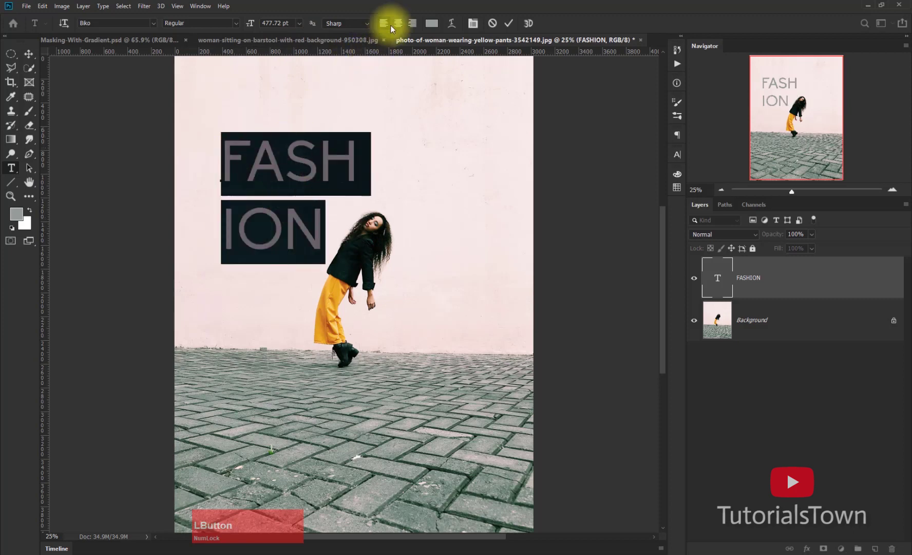
Step: Centre-align the two text lines and tighten their leading to 411 pt
{"action": "left_click", "coordinate": [397, 26]}
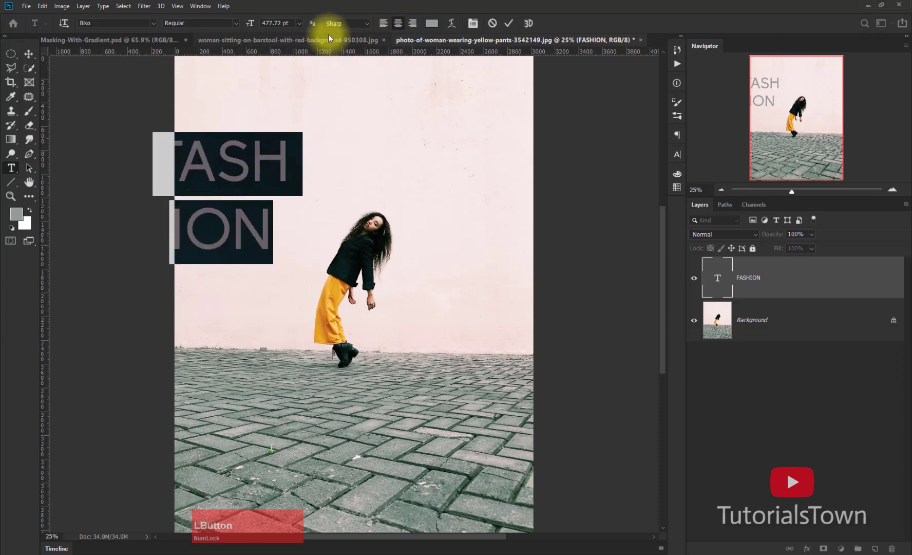
{"action": "left_click", "coordinate": [473, 24]}
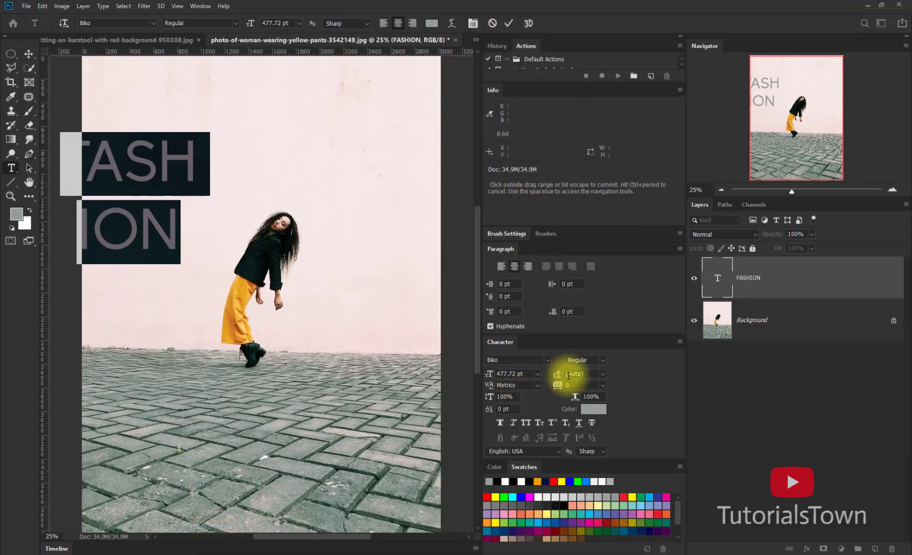
{"action": "left_click", "coordinate": [594, 372]}
{"action": "scroll", "coordinate": [593, 373], "scroll_direction": "down", "scroll_amount": 3}
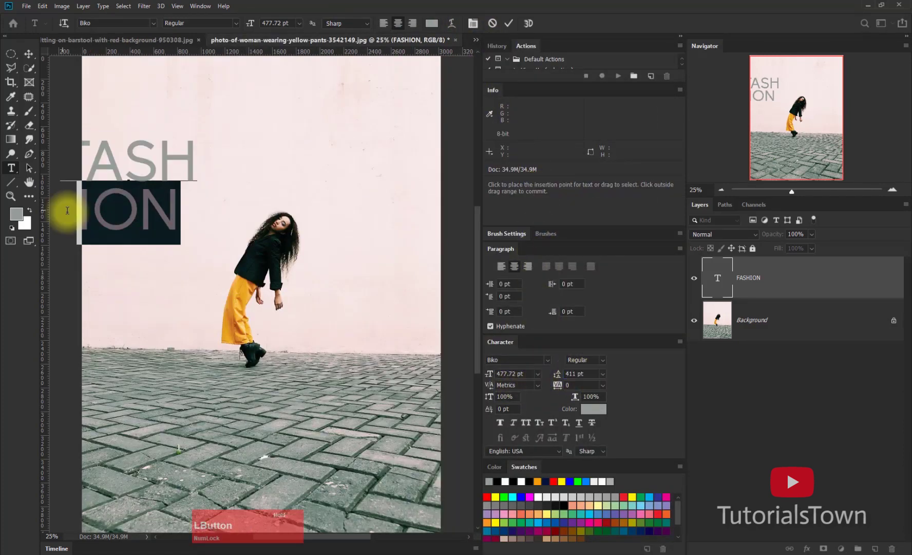
Step: Enlarge the ION line to 657 pt and increase its leading so it sits clear below FASH
{"action": "left_click", "coordinate": [514, 372]}
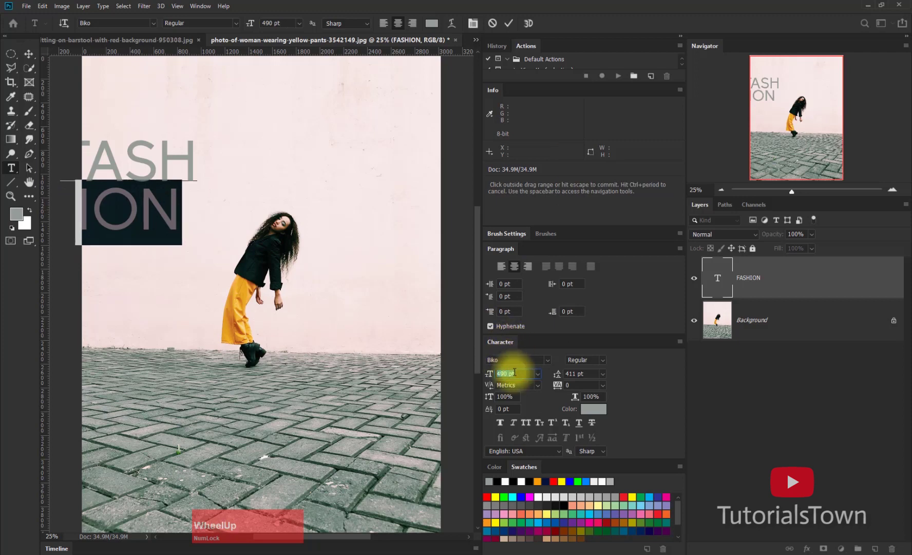
{"action": "scroll", "coordinate": [514, 372], "scroll_direction": "up", "scroll_amount": 5}
{"action": "left_click", "coordinate": [592, 374]}
{"action": "scroll", "coordinate": [592, 377], "scroll_direction": "up", "scroll_amount": 2}
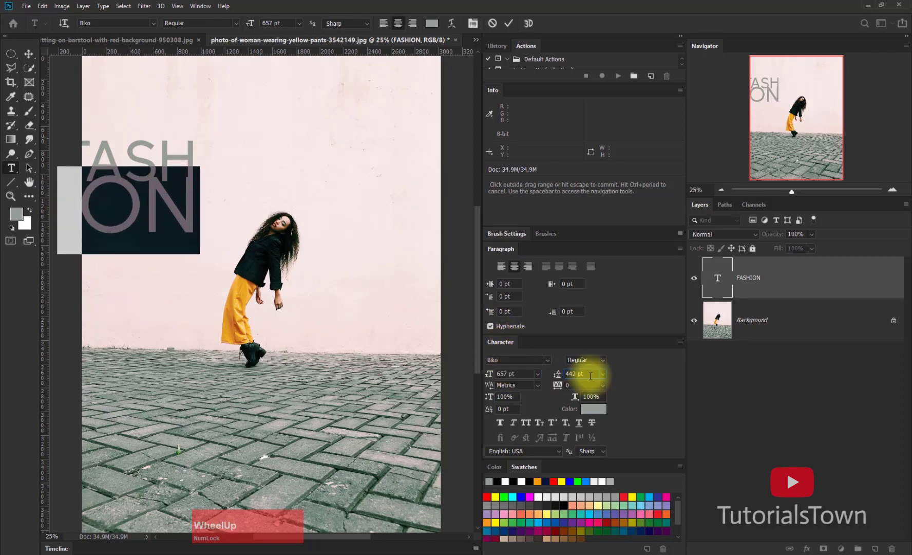
{"action": "scroll", "coordinate": [590, 376], "scroll_direction": "up", "scroll_amount": 3}
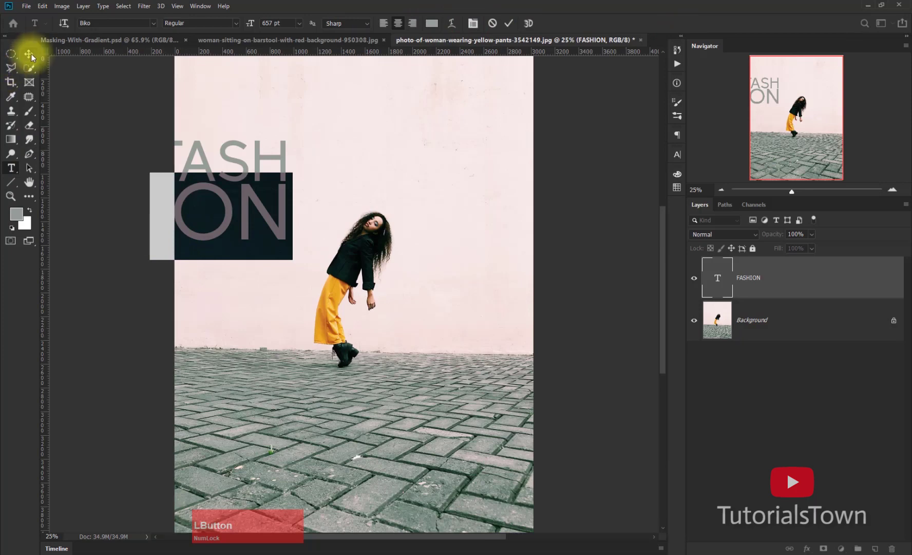
Step: Scale the two-line text to 162.62% and position it so the O of ION encircles the woman's upper body
{"action": "left_click", "coordinate": [29, 54]}
{"action": "left_click_drag", "start_coordinate": [259, 211], "coordinate": [377, 297]}
{"action": "key", "text": "ctrl+t"}
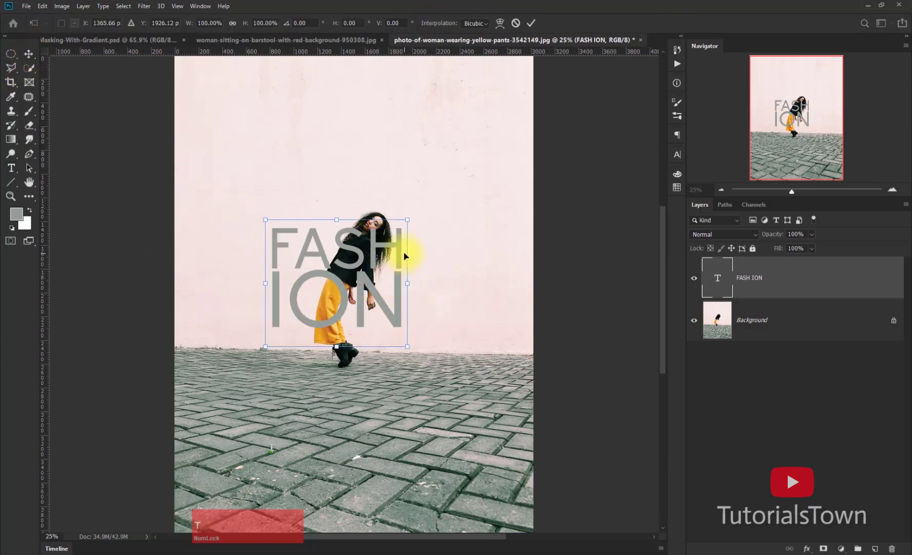
{"action": "left_click_drag", "start_coordinate": [406, 222], "coordinate": [452, 181]}
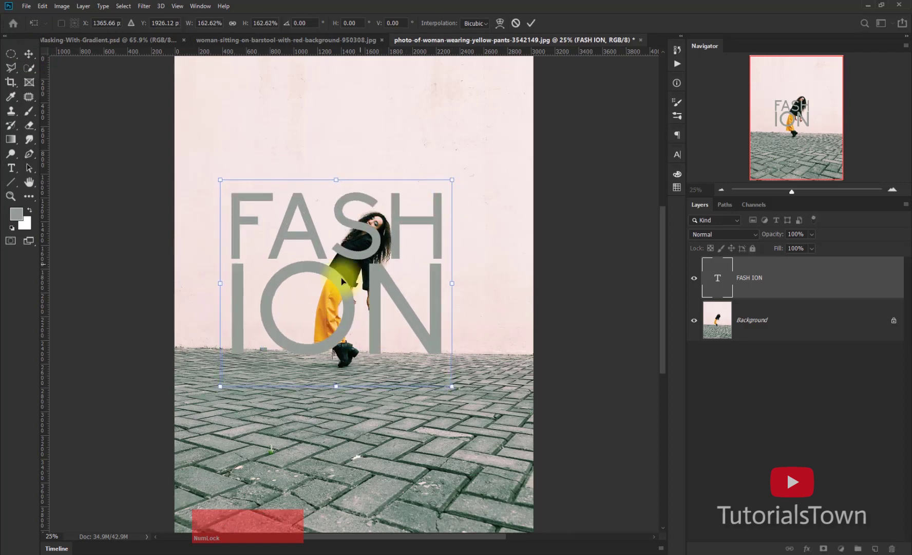
{"action": "left_click_drag", "start_coordinate": [336, 282], "coordinate": [337, 256]}
{"action": "key", "text": "Return"}
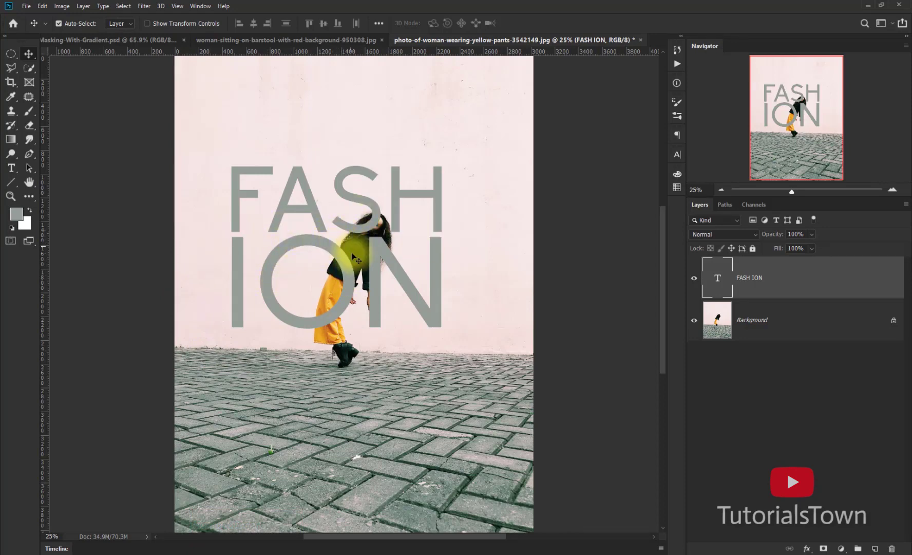
{"action": "left_click", "coordinate": [348, 299]}
{"action": "left_click_drag", "start_coordinate": [348, 299], "coordinate": [372, 283]}
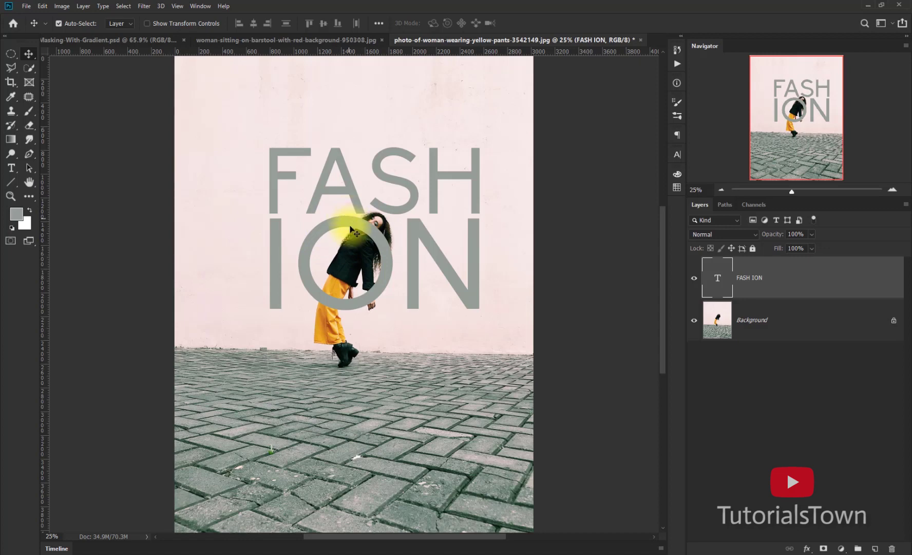
Step: Add a layer mask to the FASH ION text and paint away the O over the woman's face, hair and hand in black
{"action": "left_click", "coordinate": [30, 112]}
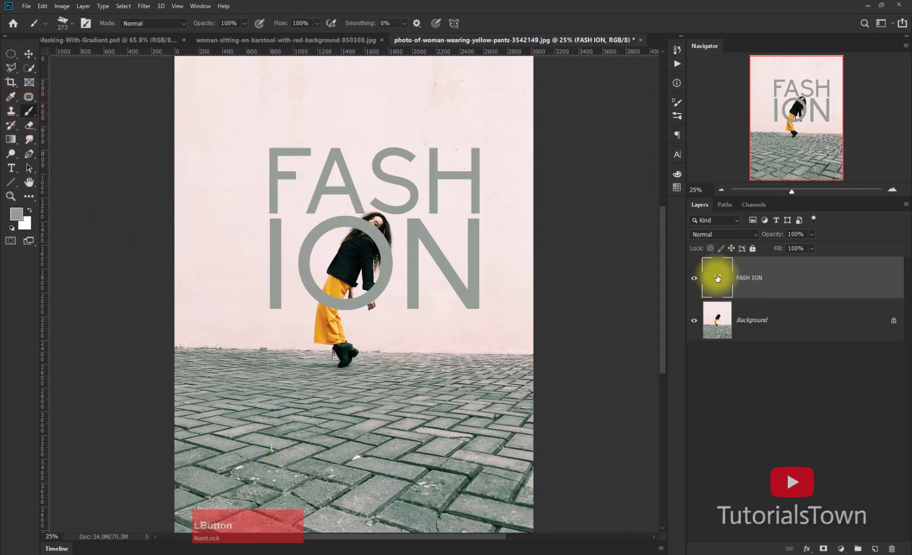
{"action": "left_click", "coordinate": [823, 548]}
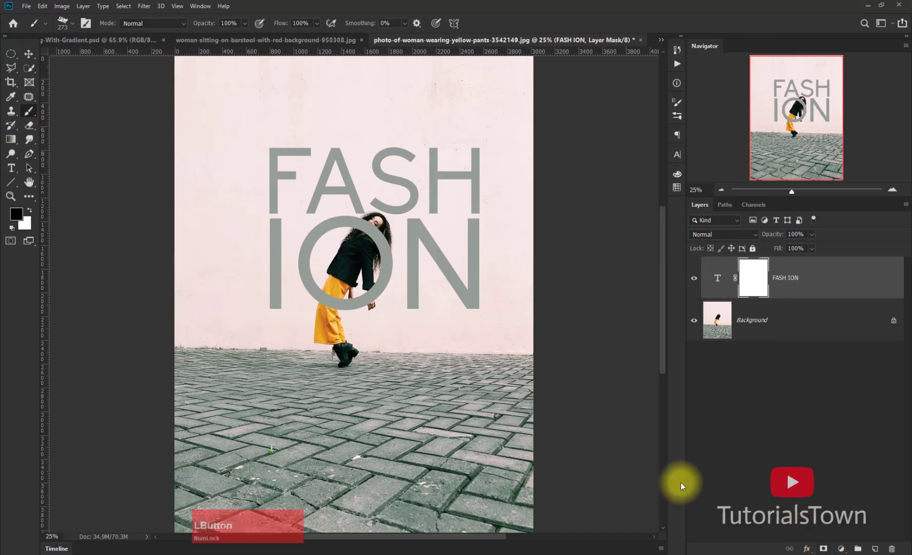
{"action": "left_click_drag", "start_coordinate": [343, 195], "coordinate": [420, 271]}
{"action": "left_click_drag", "start_coordinate": [301, 301], "coordinate": [328, 280]}
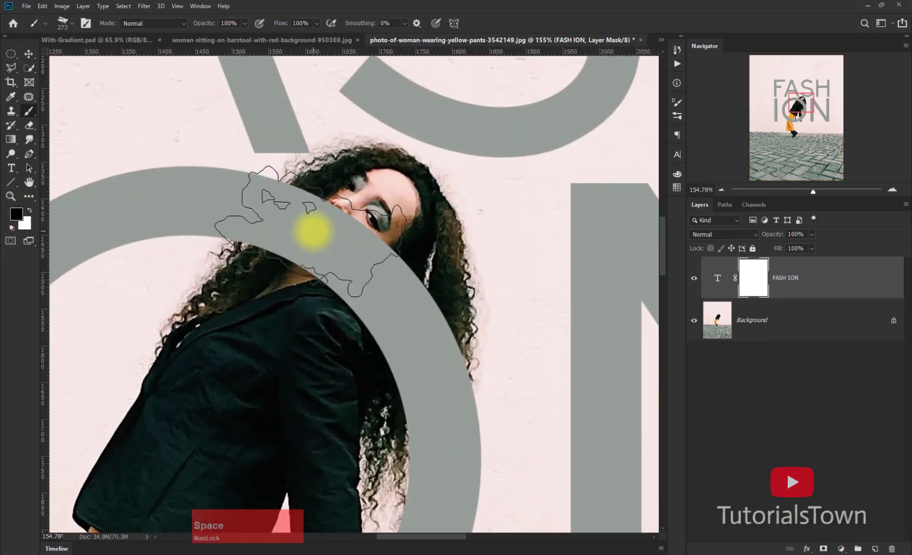
{"action": "mouse_move", "coordinate": [313, 231]}
{"action": "left_mouse_down"}
{"action": "mouse_move", "coordinate": [305, 210]}
{"action": "mouse_move", "coordinate": [274, 228]}
{"action": "mouse_move", "coordinate": [289, 206]}
{"action": "mouse_move", "coordinate": [243, 268]}
{"action": "mouse_move", "coordinate": [299, 330]}
{"action": "mouse_move", "coordinate": [411, 319]}
{"action": "mouse_move", "coordinate": [434, 408]}
{"action": "mouse_move", "coordinate": [336, 454]}
{"action": "left_mouse_up"}
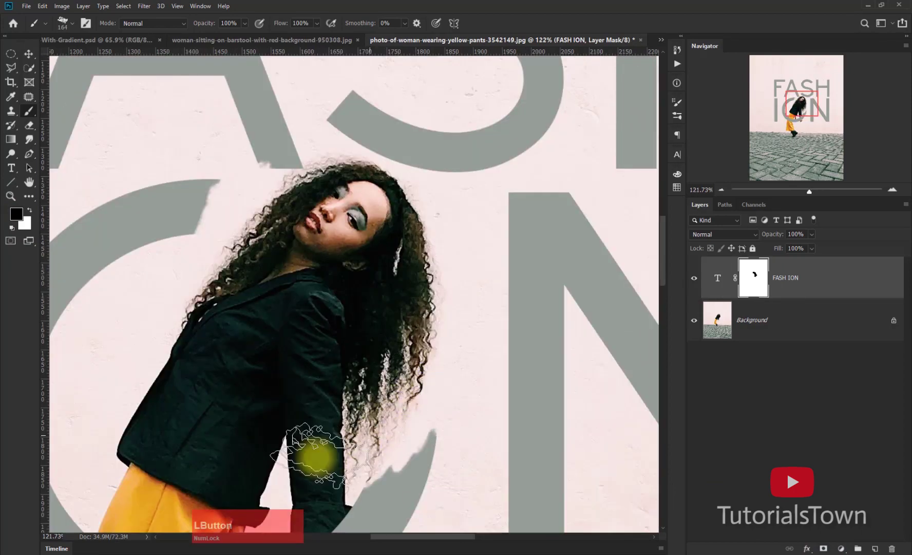
{"action": "left_click_drag", "start_coordinate": [311, 453], "coordinate": [302, 184]}
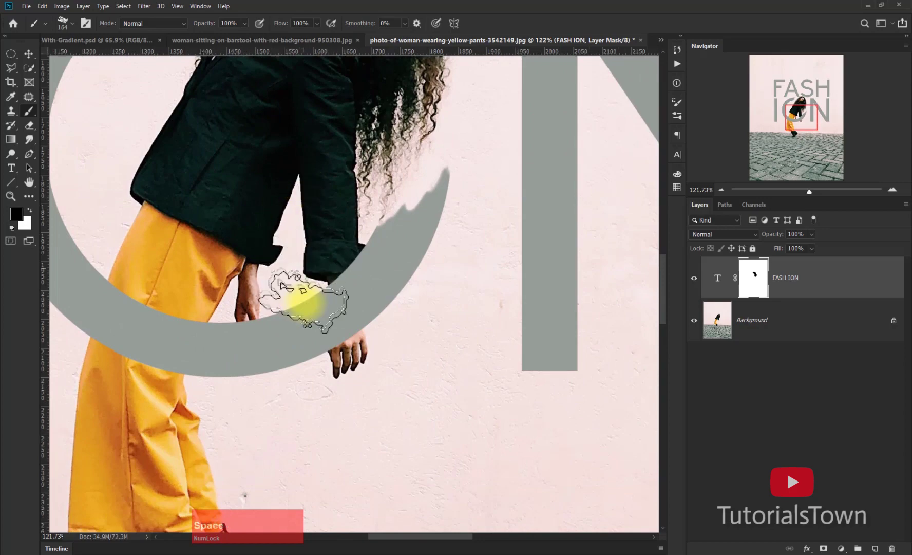
{"action": "mouse_move", "coordinate": [304, 304]}
{"action": "left_mouse_down"}
{"action": "mouse_move", "coordinate": [332, 266]}
{"action": "mouse_move", "coordinate": [358, 398]}
{"action": "mouse_move", "coordinate": [363, 235]}
{"action": "left_mouse_up"}
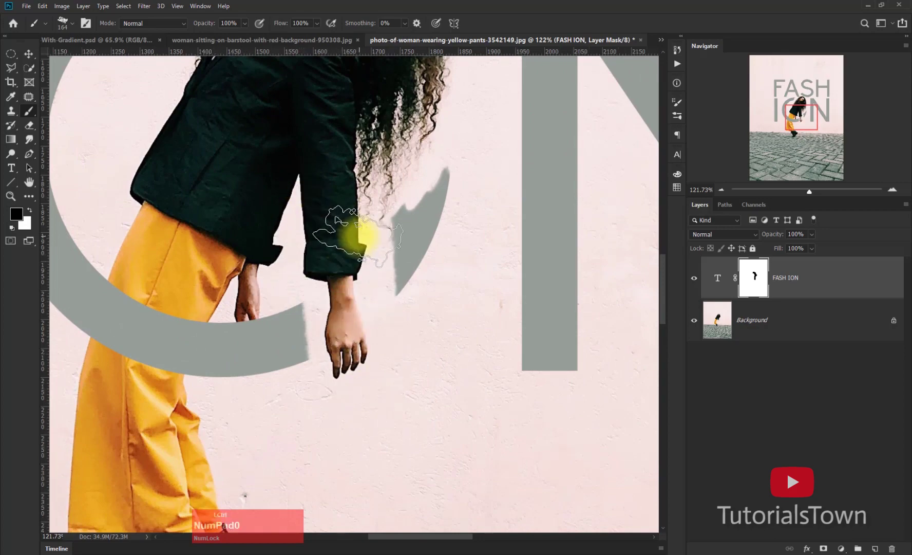
{"action": "key", "text": "ctrl+0"}
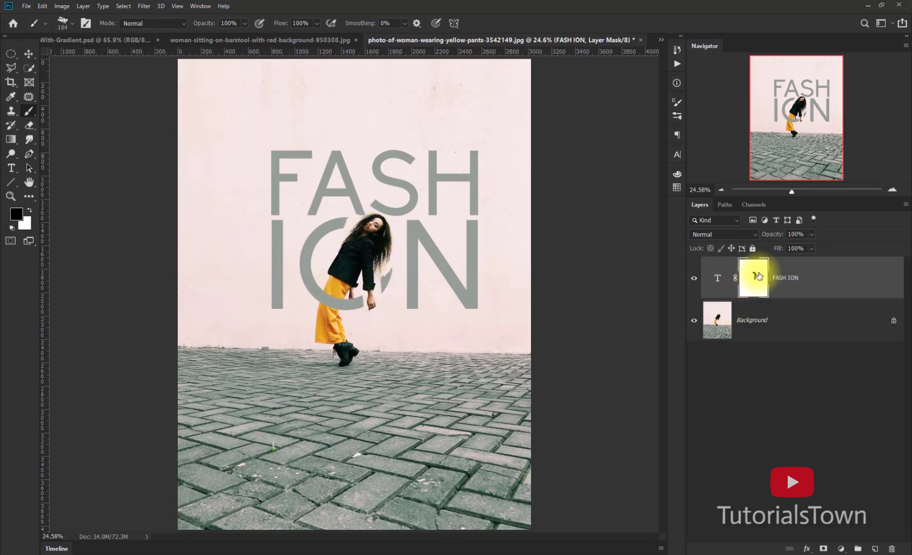
Step: Delete the painted layer mask from the FASH ION text layer
{"action": "left_click_drag", "start_coordinate": [754, 277], "coordinate": [893, 551]}
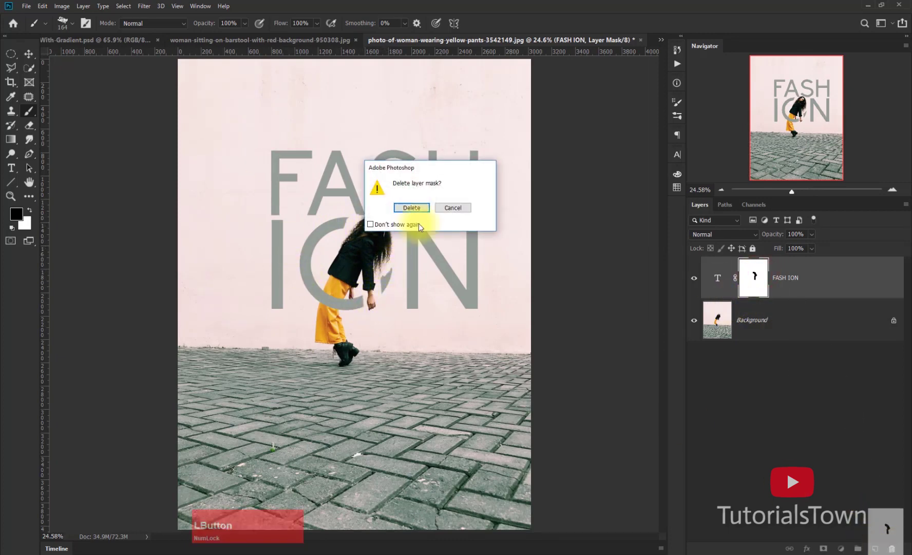
{"action": "left_click", "coordinate": [411, 208]}
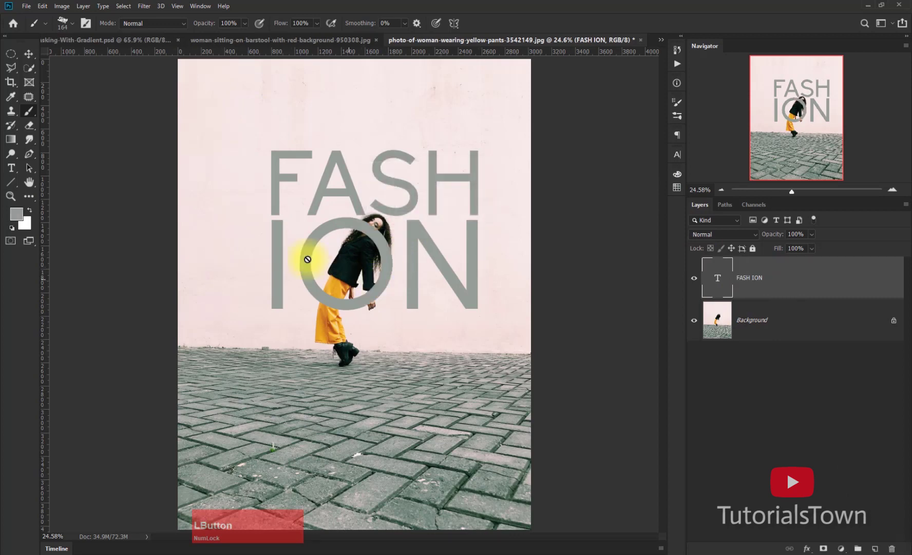
Step: Switch to the Magic Wand tool, hiding the FASH ION text layer temporarily and showing it again
{"action": "left_click", "coordinate": [694, 277]}
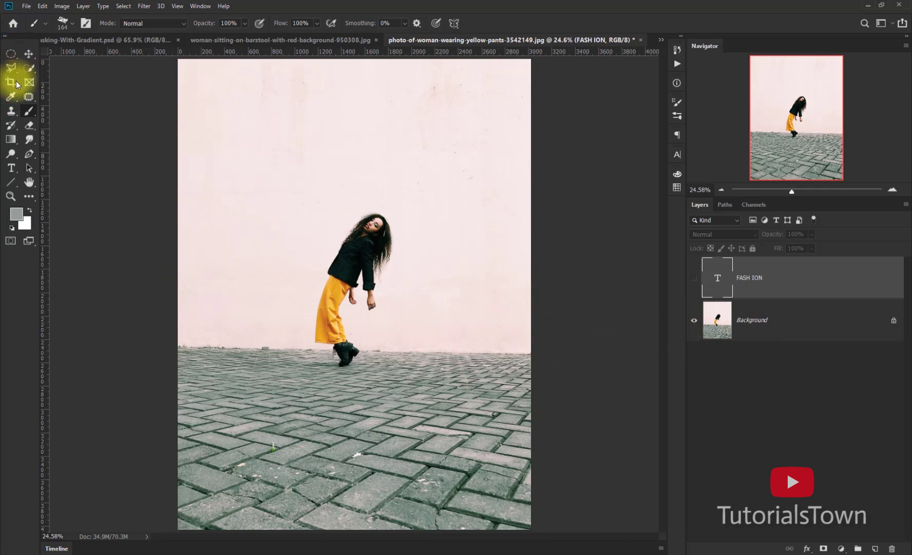
{"action": "mouse_move", "coordinate": [25, 67]}
{"action": "left_mouse_down"}
{"action": "mouse_move", "coordinate": [101, 86]}
{"action": "mouse_move", "coordinate": [102, 79]}
{"action": "left_mouse_up"}
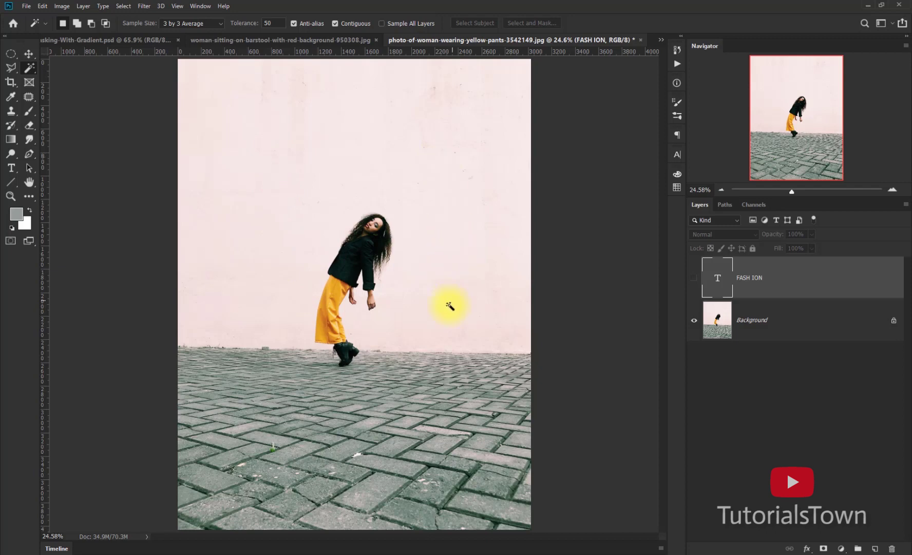
{"action": "left_click", "coordinate": [693, 278]}
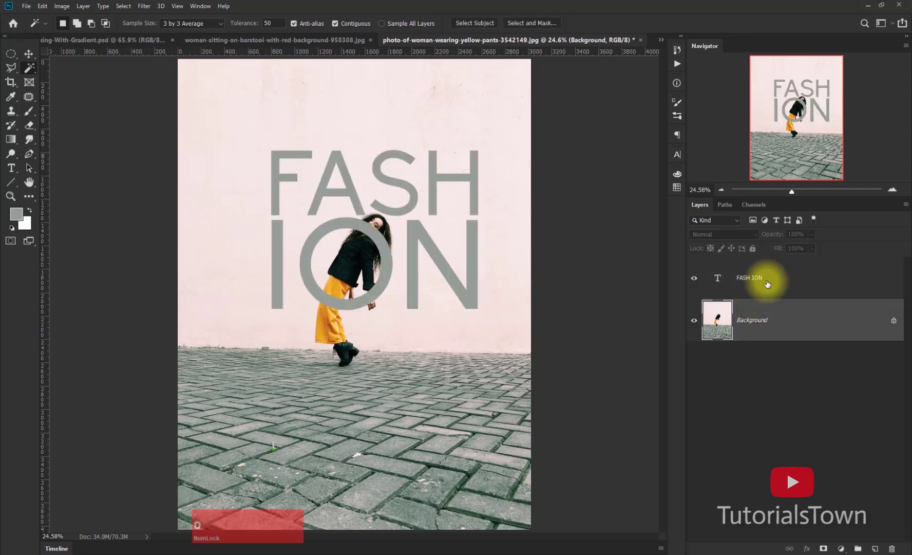
Step: Add an empty layer mask to the FASH ION text layer and make the Background layer active
{"action": "left_click", "coordinate": [823, 549]}
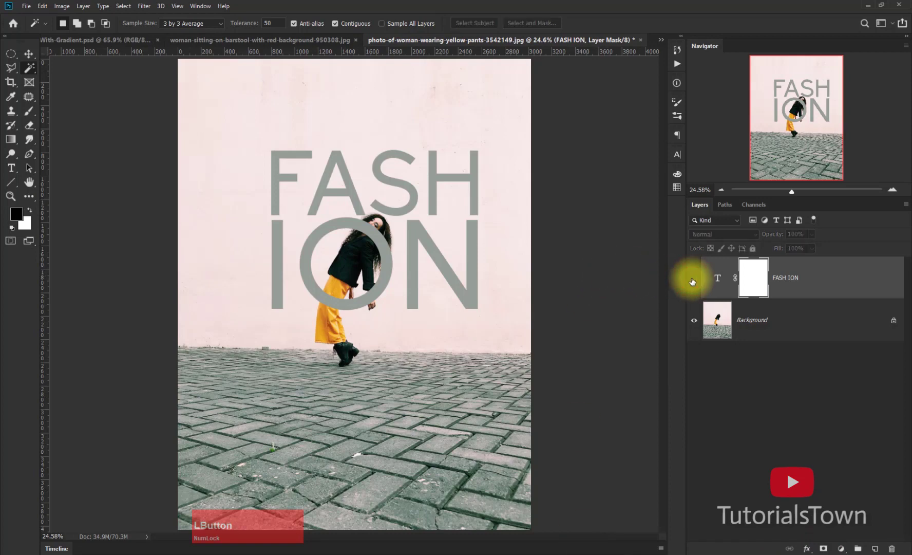
{"action": "left_click", "coordinate": [694, 278]}
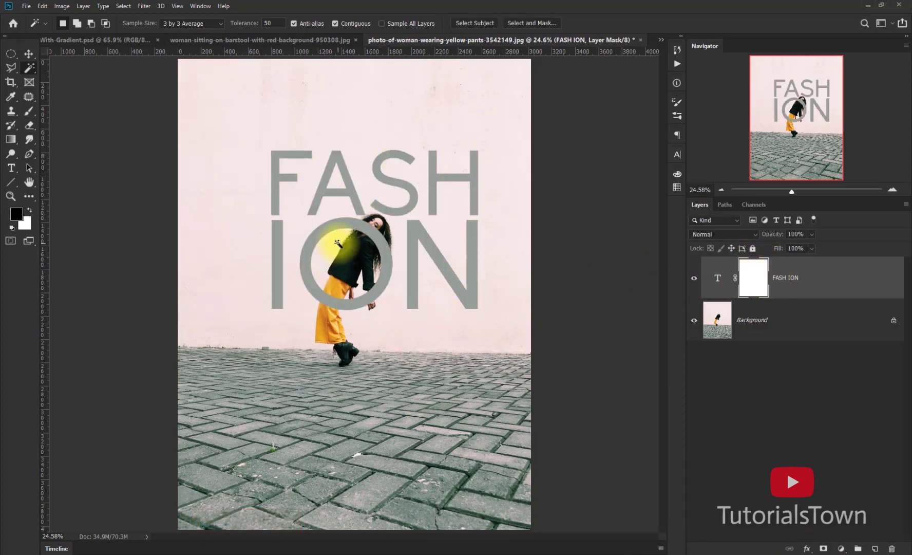
{"action": "left_click", "coordinate": [762, 322]}
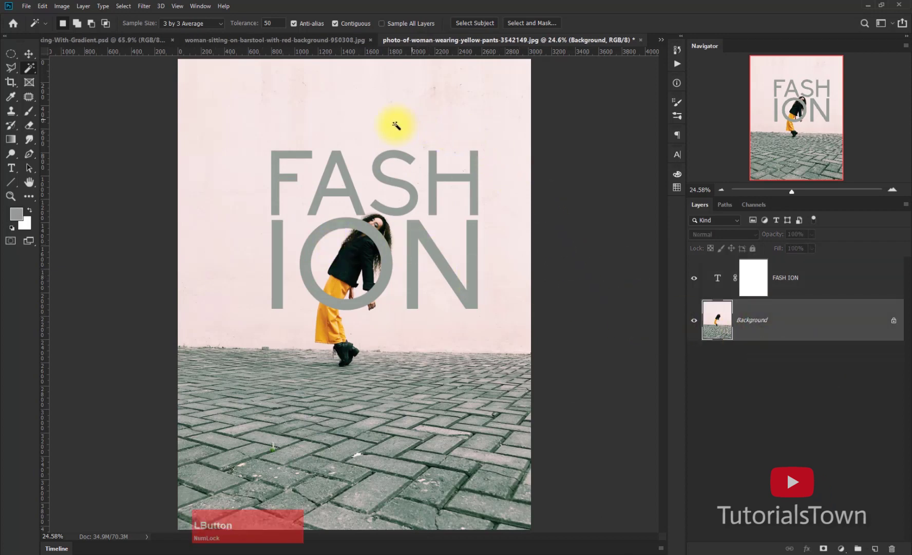
Step: Select the pink wall on the Background layer with the Magic Wand and prepare the Brush tool on the FASH ION layer mask
{"action": "left_click", "coordinate": [401, 101]}
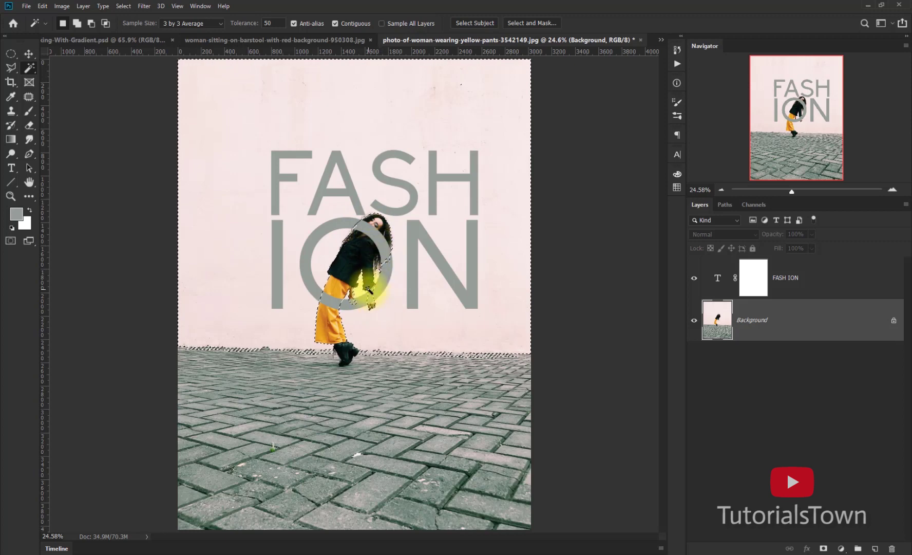
{"action": "left_click", "coordinate": [753, 278]}
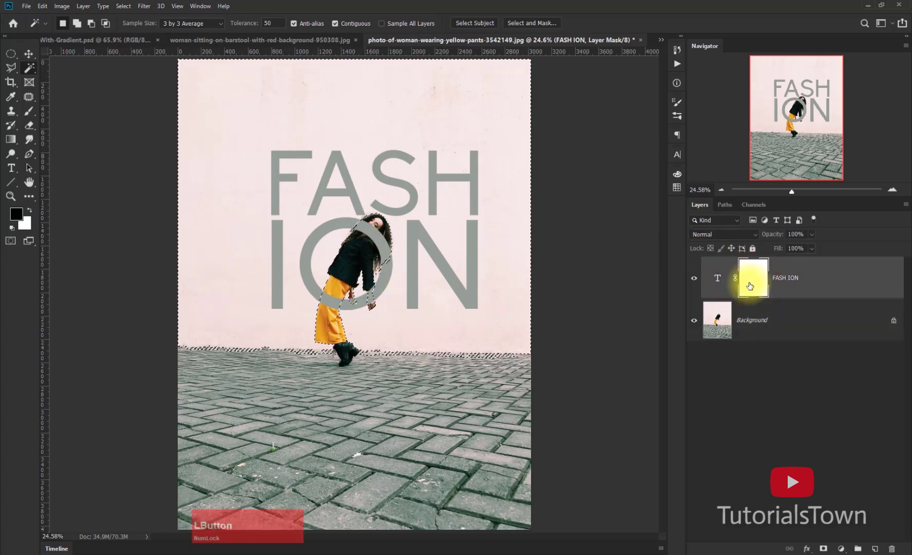
{"action": "left_click_drag", "start_coordinate": [326, 177], "coordinate": [455, 294]}
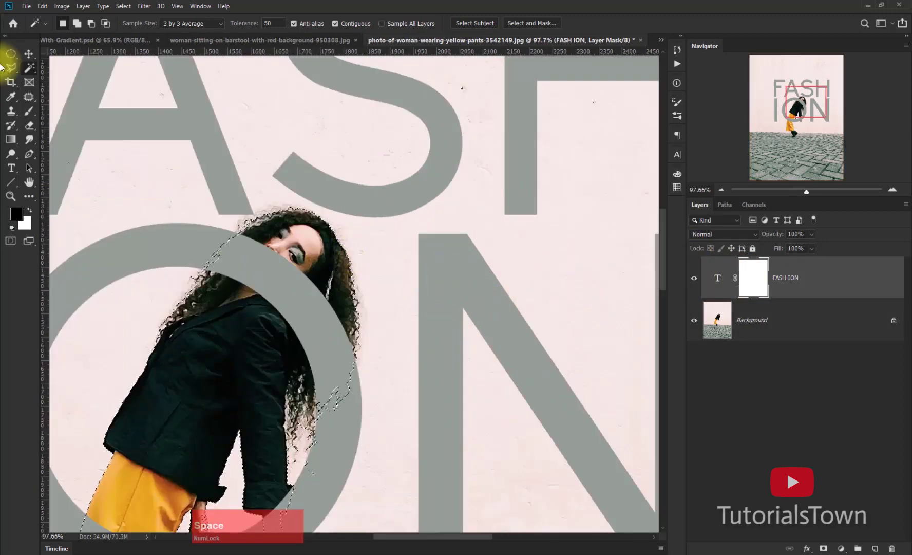
{"action": "left_click", "coordinate": [29, 110]}
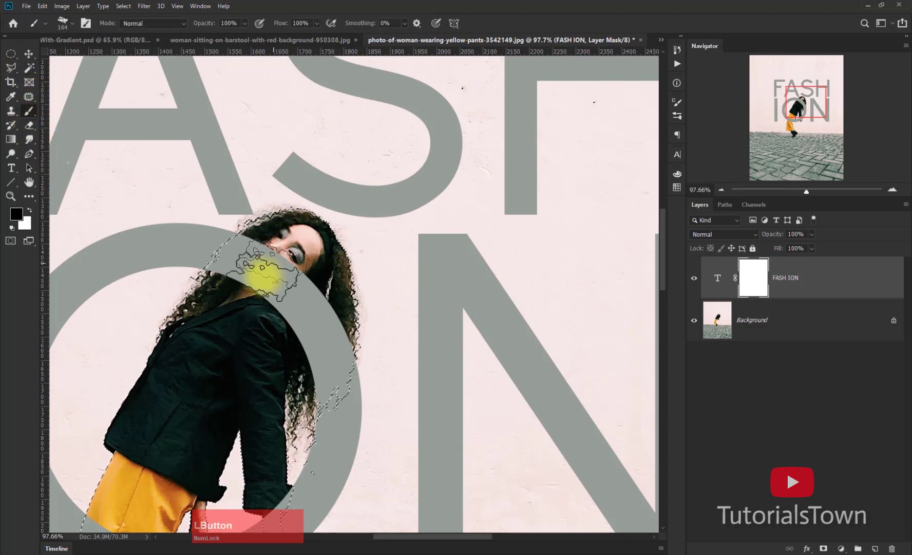
Step: Try painting black on the FASH ION mask across the top of the O within the wall selection, and undo the stroke
{"action": "left_click_drag", "start_coordinate": [237, 297], "coordinate": [406, 236]}
{"action": "left_click_drag", "start_coordinate": [347, 366], "coordinate": [370, 236]}
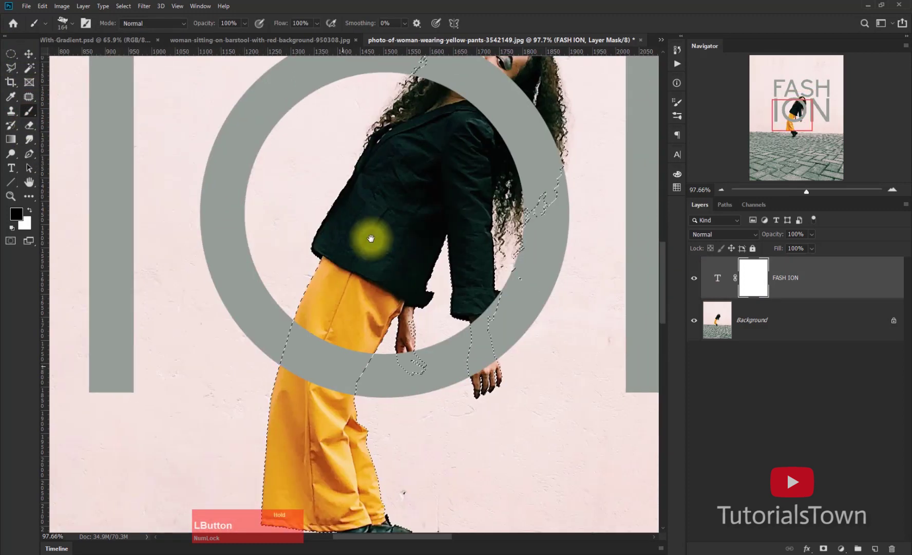
{"action": "left_click_drag", "start_coordinate": [388, 303], "coordinate": [257, 506]}
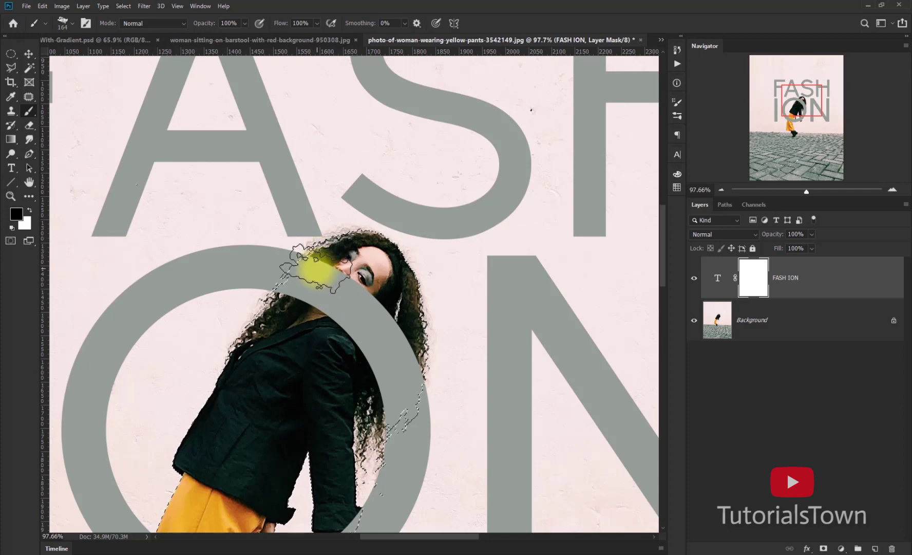
{"action": "mouse_move", "coordinate": [319, 267]}
{"action": "left_mouse_down"}
{"action": "mouse_move", "coordinate": [246, 326]}
{"action": "mouse_move", "coordinate": [287, 255]}
{"action": "mouse_move", "coordinate": [161, 334]}
{"action": "mouse_move", "coordinate": [246, 236]}
{"action": "mouse_move", "coordinate": [185, 279]}
{"action": "mouse_move", "coordinate": [171, 277]}
{"action": "mouse_move", "coordinate": [170, 180]}
{"action": "mouse_move", "coordinate": [57, 237]}
{"action": "mouse_move", "coordinate": [236, 250]}
{"action": "left_mouse_up"}
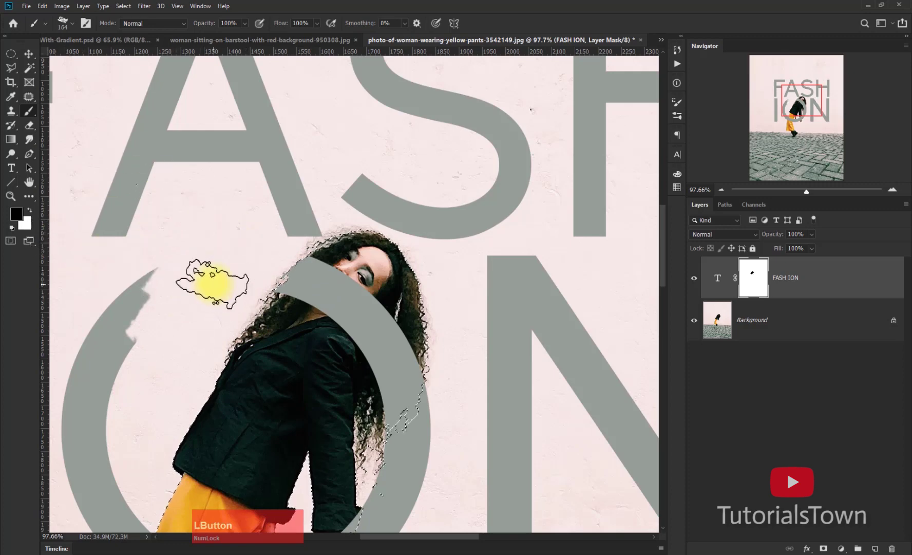
{"action": "key", "text": "ctrl+z"}
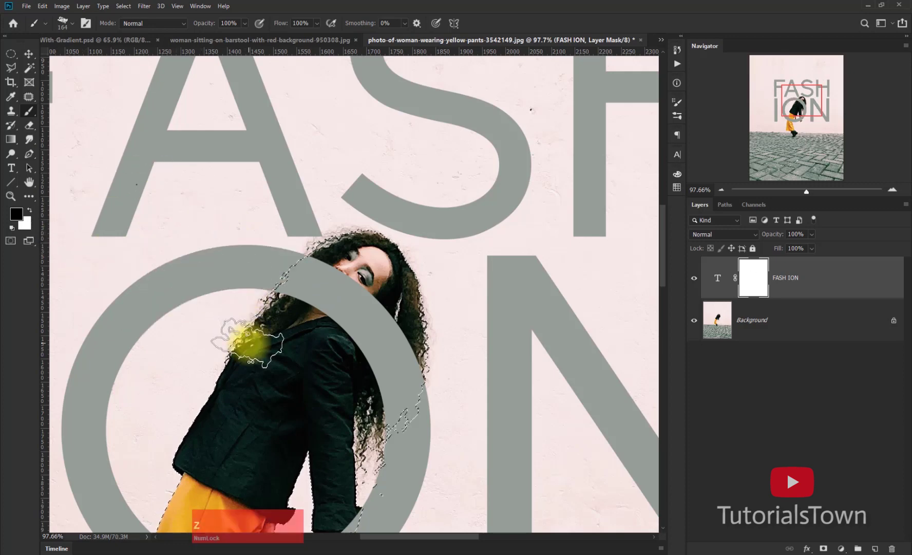
Step: Invert the selection to the woman and paint the FASH ION mask black where the O crosses her face and hair
{"action": "left_click", "coordinate": [123, 6]}
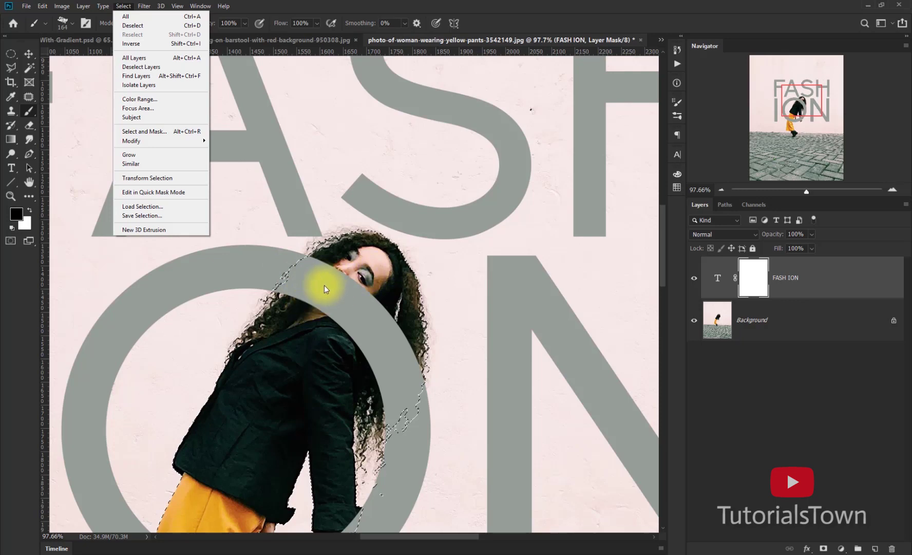
{"action": "left_click", "coordinate": [167, 45]}
{"action": "left_click_drag", "start_coordinate": [264, 346], "coordinate": [318, 298]}
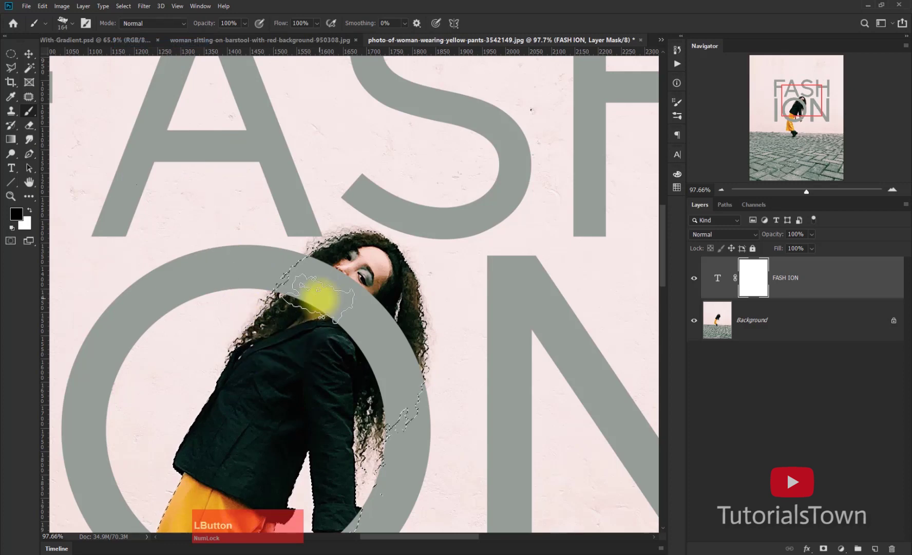
{"action": "key", "text": "ctrl+minus"}
{"action": "key", "text": "ctrl+minus"}
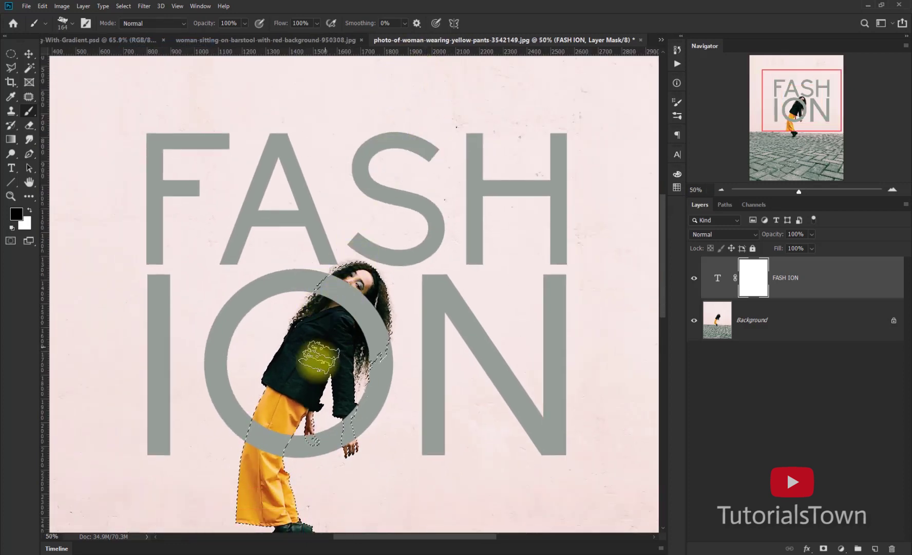
{"action": "left_click_drag", "start_coordinate": [336, 264], "coordinate": [439, 413]}
{"action": "left_click_drag", "start_coordinate": [319, 381], "coordinate": [435, 343]}
{"action": "mouse_move", "coordinate": [329, 100]}
{"action": "left_mouse_down"}
{"action": "mouse_move", "coordinate": [230, 198]}
{"action": "mouse_move", "coordinate": [407, 158]}
{"action": "mouse_move", "coordinate": [366, 281]}
{"action": "mouse_move", "coordinate": [431, 310]}
{"action": "mouse_move", "coordinate": [376, 418]}
{"action": "left_mouse_up"}
Step: Paint the mask black where the O covers the woman's front wrist and hand, and clear the selection
{"action": "left_click_drag", "start_coordinate": [302, 416], "coordinate": [312, 108]}
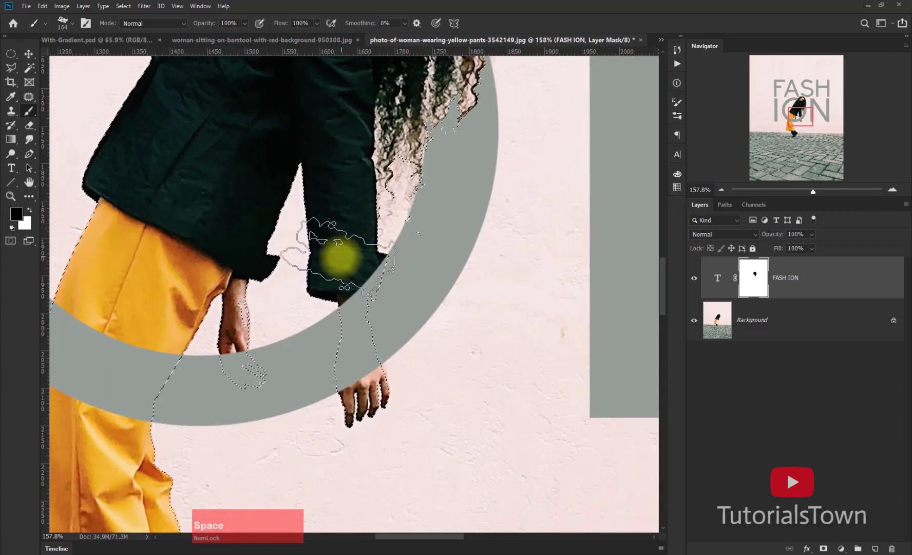
{"action": "mouse_move", "coordinate": [339, 256]}
{"action": "left_mouse_down"}
{"action": "mouse_move", "coordinate": [346, 254]}
{"action": "mouse_move", "coordinate": [336, 325]}
{"action": "mouse_move", "coordinate": [357, 418]}
{"action": "mouse_move", "coordinate": [345, 315]}
{"action": "mouse_move", "coordinate": [387, 209]}
{"action": "mouse_move", "coordinate": [385, 226]}
{"action": "left_mouse_up"}
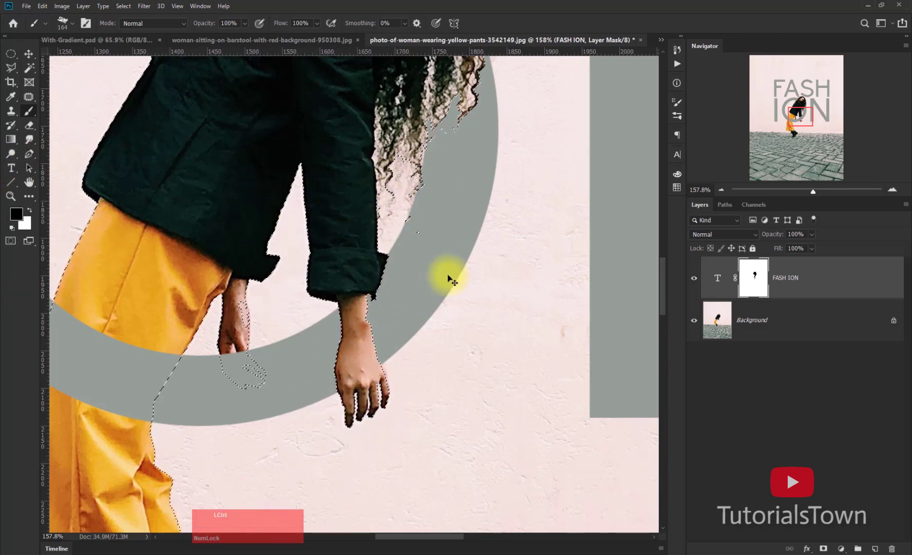
{"action": "key", "text": "ctrl+d"}
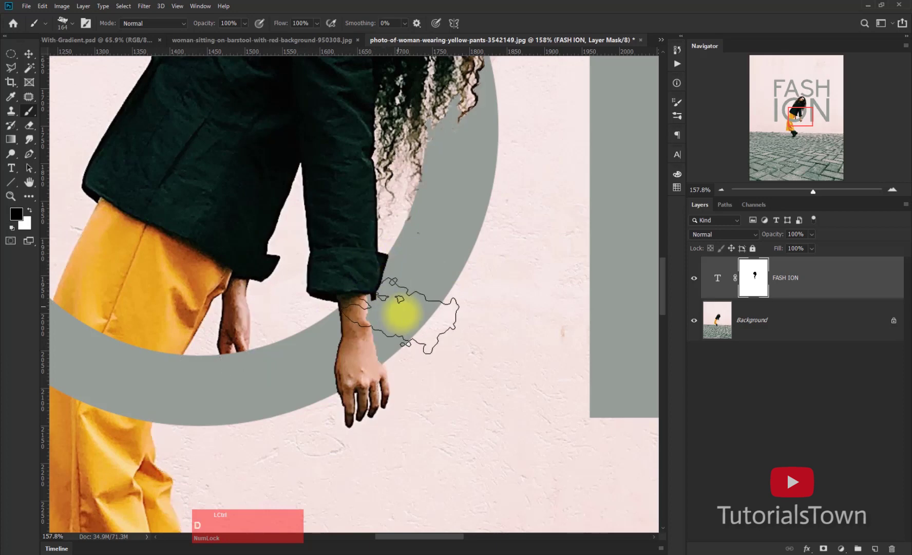
{"action": "key", "text": "ctrl+0"}
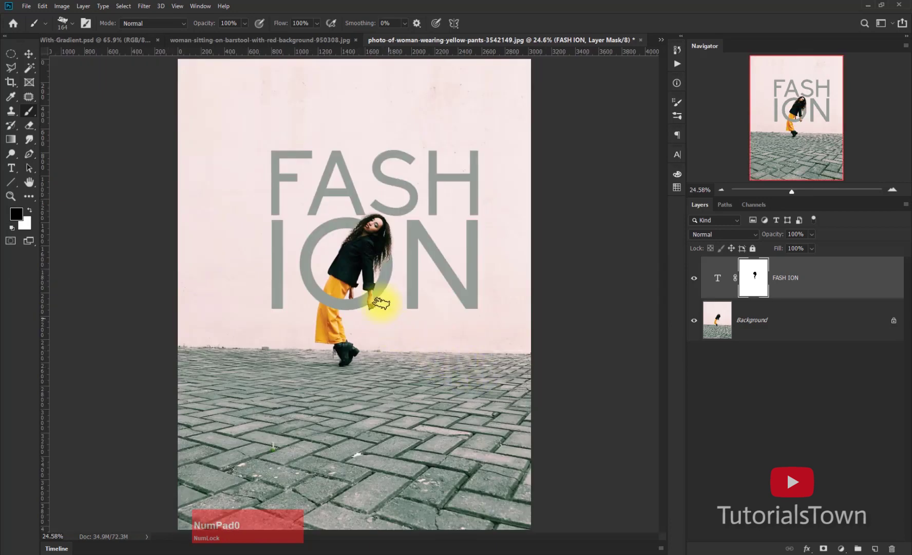
Step: Choose the 112 px grass brush preset, shrink it to 13 px and refine the mask along the hanging curls over the O
{"action": "left_click_drag", "start_coordinate": [317, 190], "coordinate": [446, 313]}
{"action": "left_click_drag", "start_coordinate": [269, 210], "coordinate": [473, 403]}
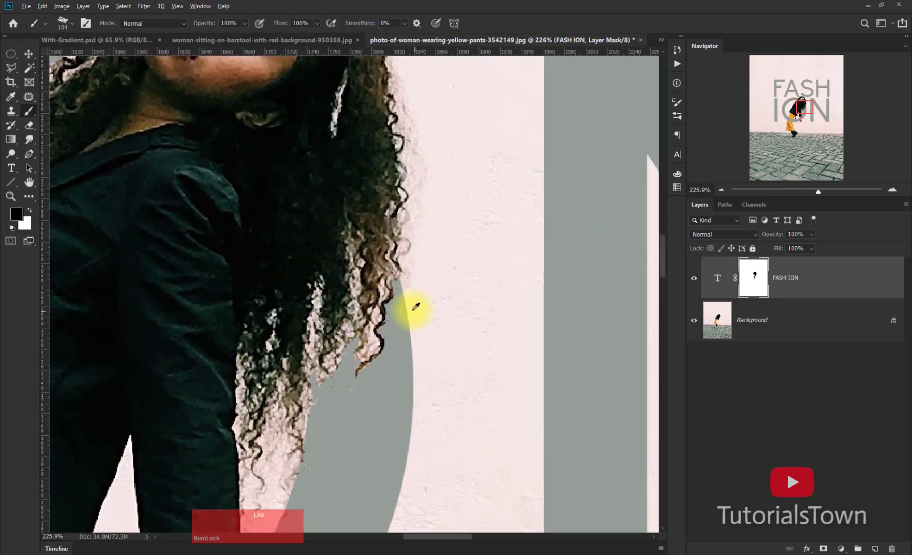
{"action": "left_click_drag", "start_coordinate": [402, 308], "coordinate": [321, 306]}
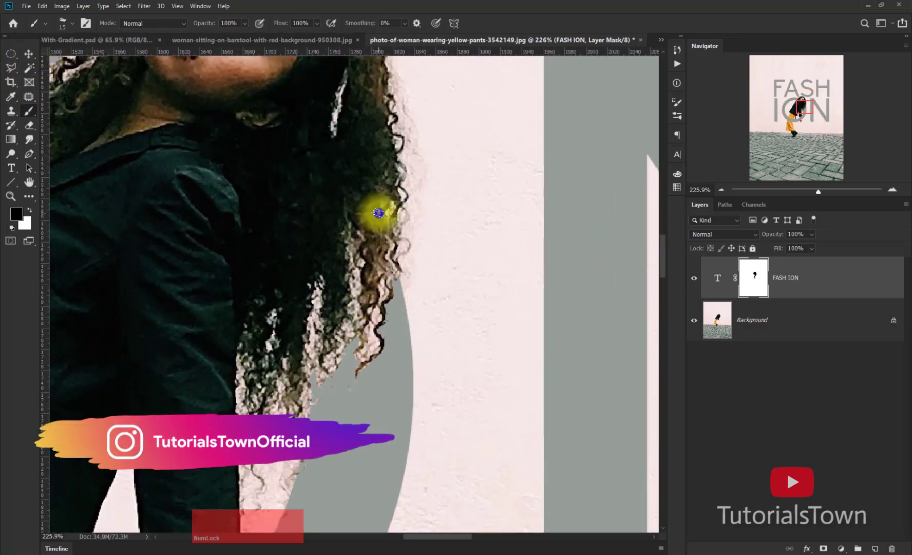
{"action": "right_click", "coordinate": [383, 195]}
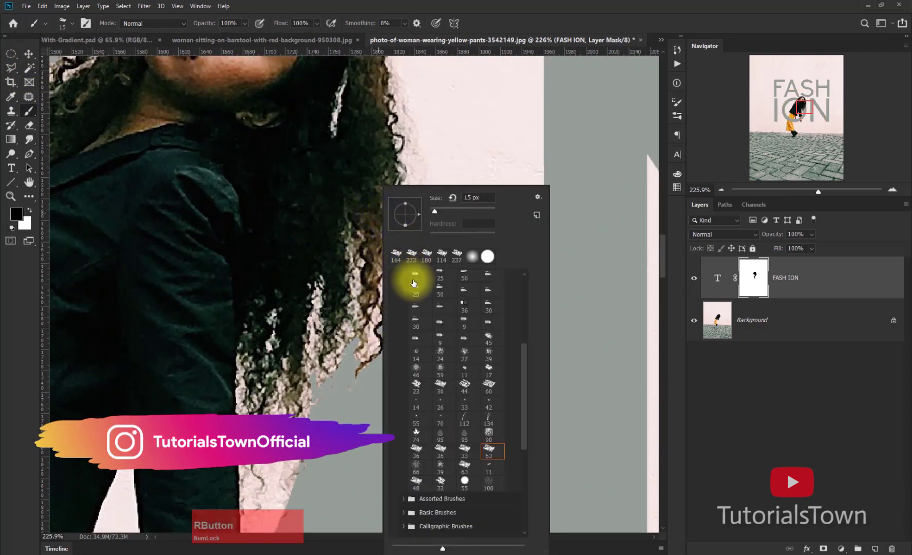
{"action": "left_click", "coordinate": [463, 422]}
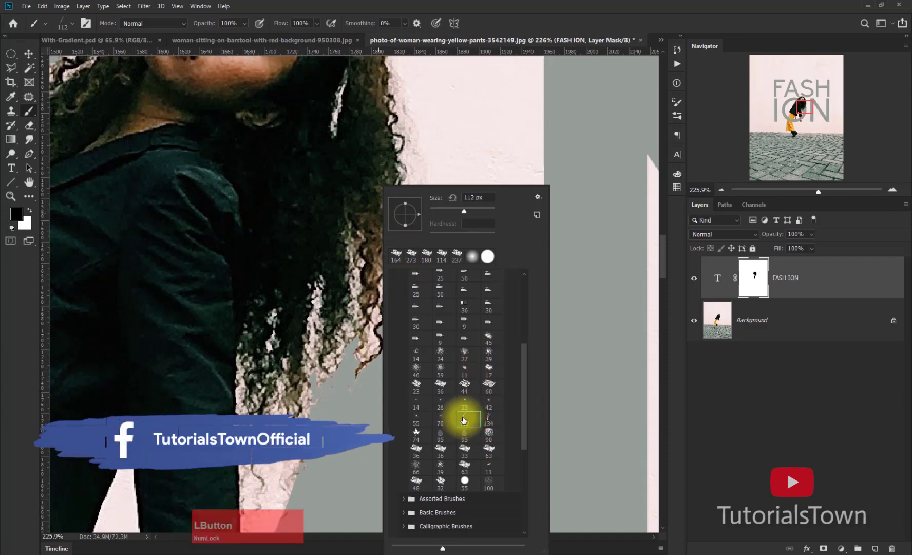
{"action": "left_click", "coordinate": [340, 345]}
{"action": "left_click_drag", "start_coordinate": [349, 339], "coordinate": [304, 326]}
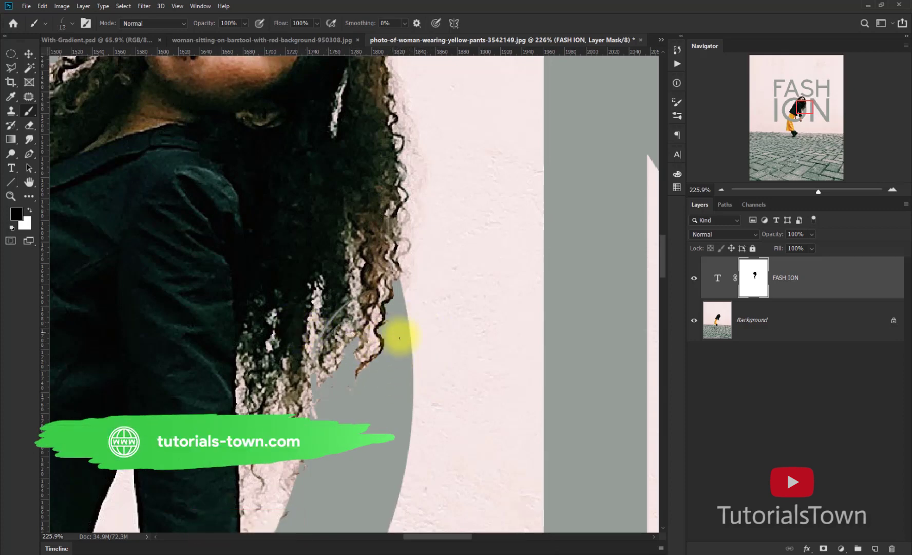
{"action": "mouse_move", "coordinate": [368, 331]}
{"action": "left_mouse_down"}
{"action": "mouse_move", "coordinate": [362, 352]}
{"action": "mouse_move", "coordinate": [356, 274]}
{"action": "mouse_move", "coordinate": [367, 346]}
{"action": "mouse_move", "coordinate": [382, 275]}
{"action": "mouse_move", "coordinate": [350, 381]}
{"action": "mouse_move", "coordinate": [315, 403]}
{"action": "mouse_move", "coordinate": [311, 372]}
{"action": "left_mouse_up"}
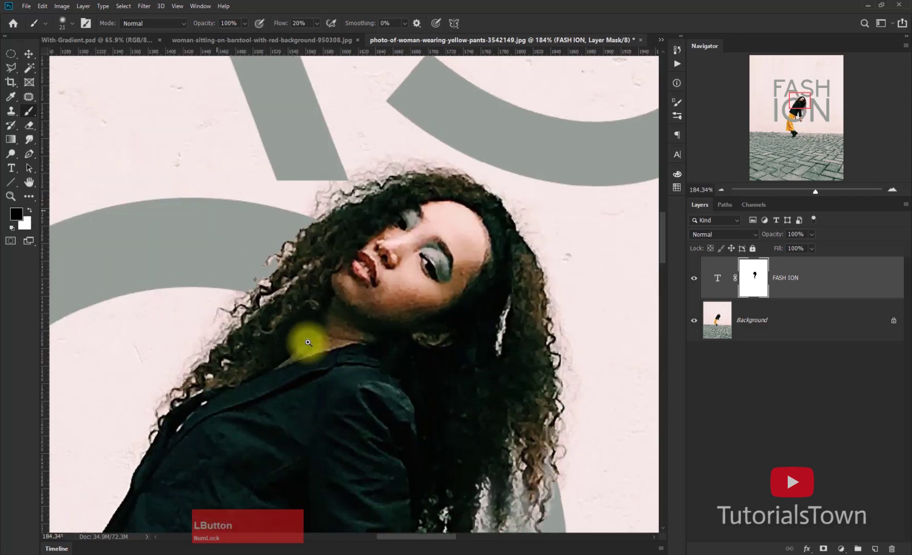
Step: Touch up the mask along the curls beside the woman's face with a round 21 px brush at 20% flow
{"action": "left_click_drag", "start_coordinate": [308, 342], "coordinate": [314, 355]}
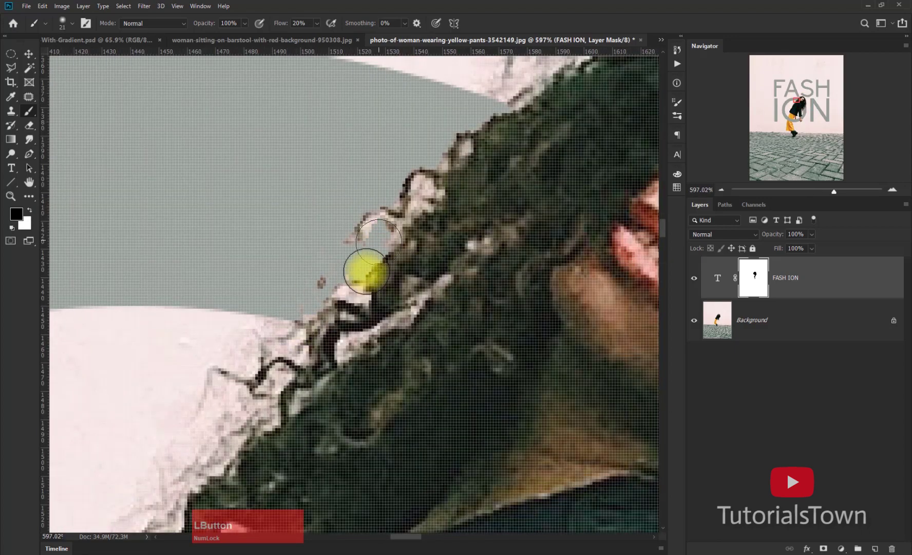
{"action": "mouse_move", "coordinate": [356, 280]}
{"action": "left_mouse_down"}
{"action": "mouse_move", "coordinate": [347, 273]}
{"action": "mouse_move", "coordinate": [353, 282]}
{"action": "mouse_move", "coordinate": [352, 261]}
{"action": "mouse_move", "coordinate": [344, 281]}
{"action": "mouse_move", "coordinate": [361, 246]}
{"action": "mouse_move", "coordinate": [388, 294]}
{"action": "left_mouse_up"}
Step: Set white as the foreground colour and draw a Pen path around the outer edge of the woman's wrist and hand
{"action": "key", "text": "x"}
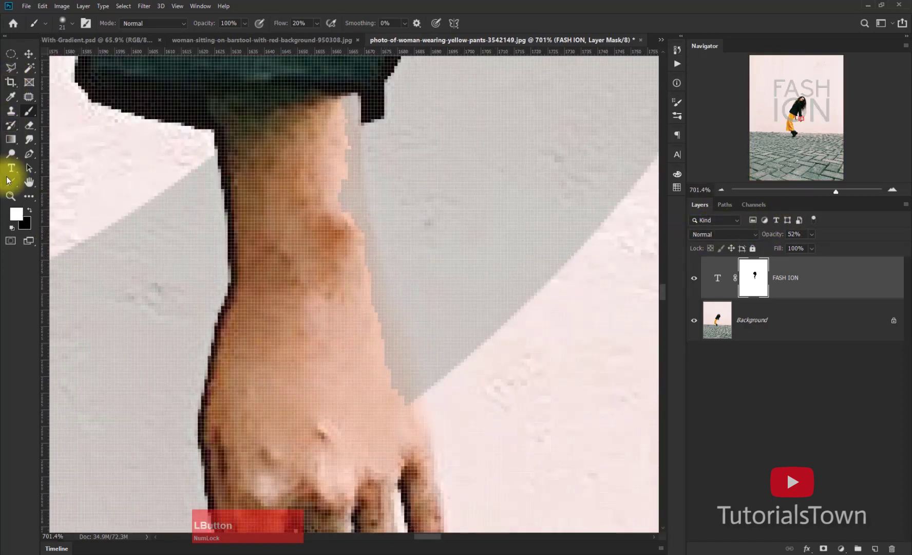
{"action": "left_click", "coordinate": [29, 153]}
{"action": "left_click_drag", "start_coordinate": [326, 78], "coordinate": [340, 180]}
{"action": "left_click", "coordinate": [343, 97]}
{"action": "left_click_drag", "start_coordinate": [352, 258], "coordinate": [358, 281]}
{"action": "left_click_drag", "start_coordinate": [406, 450], "coordinate": [412, 475]}
{"action": "left_click_drag", "start_coordinate": [397, 506], "coordinate": [428, 411]}
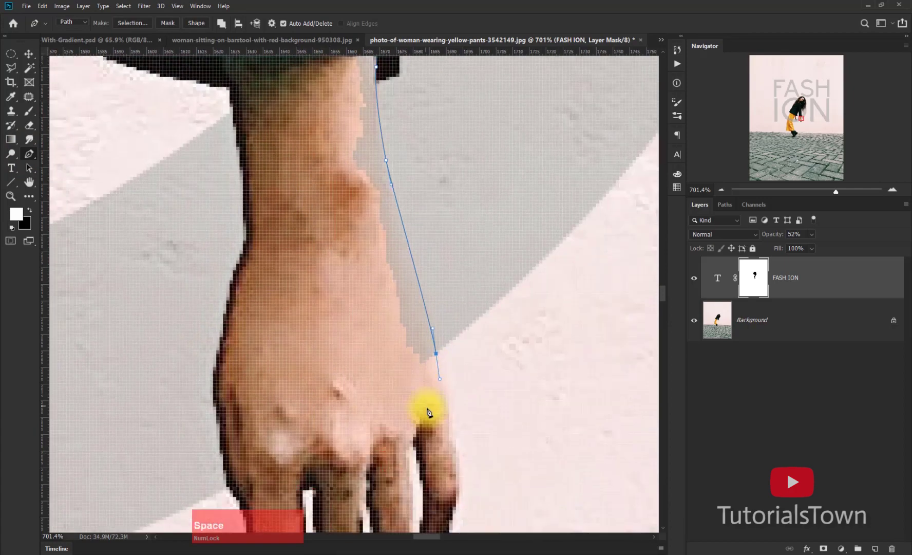
{"action": "left_click", "coordinate": [427, 410]}
{"action": "left_click", "coordinate": [363, 379]}
{"action": "left_click", "coordinate": [309, 248]}
{"action": "left_click_drag", "start_coordinate": [324, 244], "coordinate": [330, 487]}
{"action": "left_click", "coordinate": [302, 363]}
{"action": "left_click", "coordinate": [325, 297]}
Step: Correct the FASH ION mask beside the wrist using the outlined area, and raise the text layer's opacity
{"action": "key", "text": "ctrl+0"}
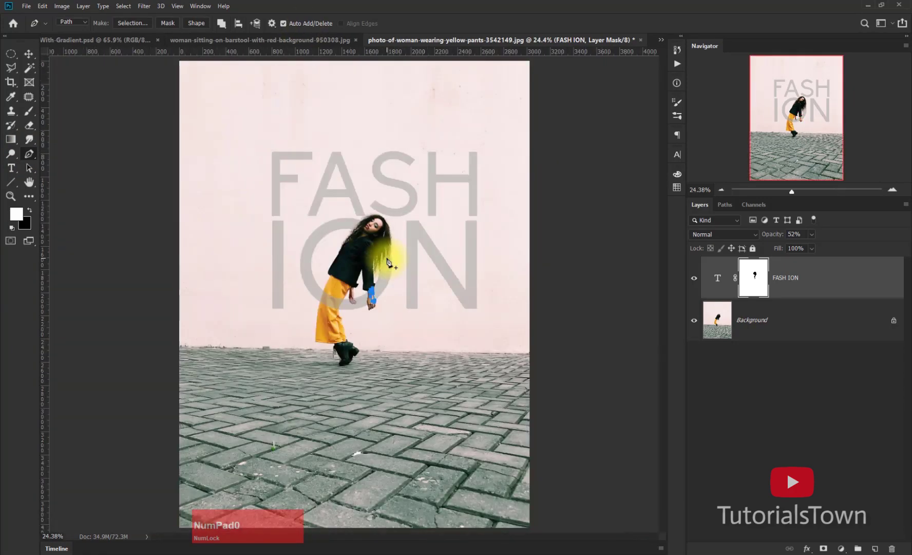
{"action": "left_click", "coordinate": [753, 273]}
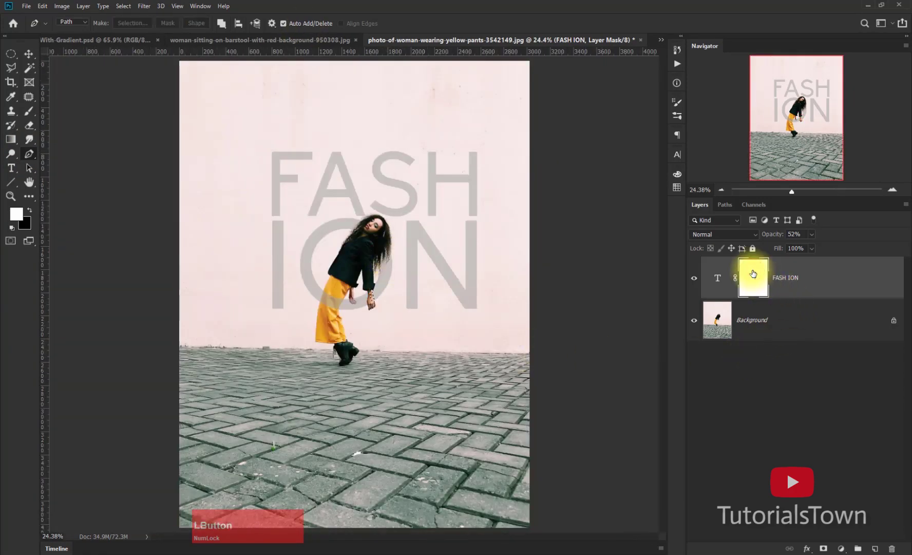
{"action": "key", "text": "ctrl+equal"}
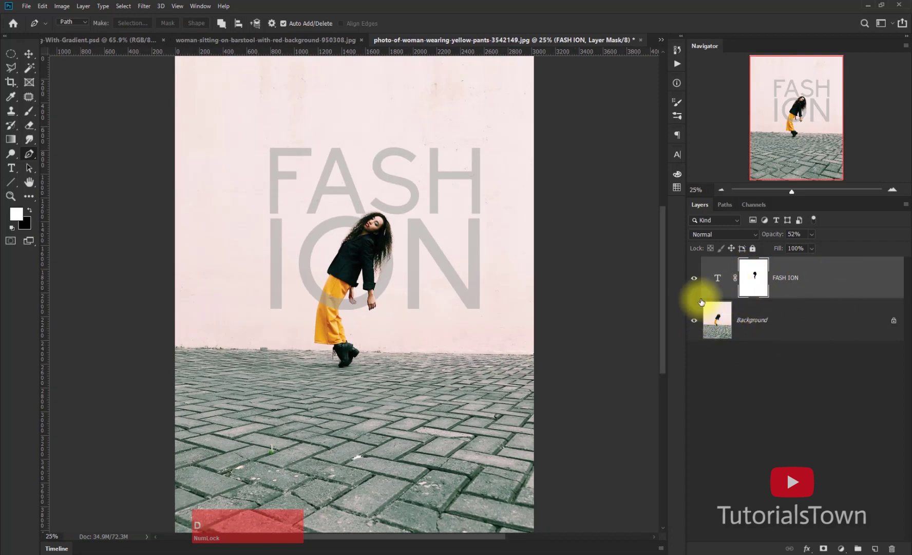
{"action": "left_click_drag", "start_coordinate": [784, 234], "coordinate": [873, 237]}
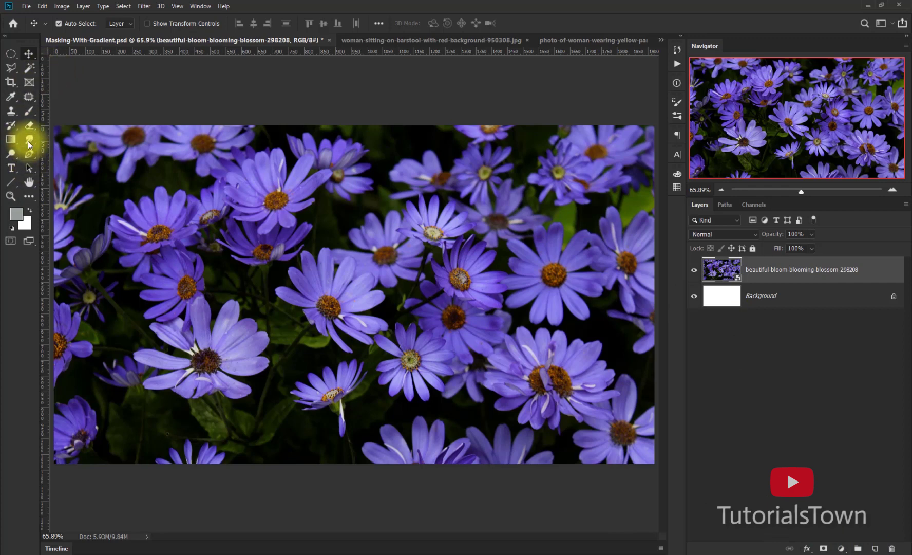
Step: Add the white text FLOWER to the flower photo in Masking-With-Gradient.psd and set its Biko font style to Black
{"action": "left_click", "coordinate": [11, 168]}
{"action": "left_click", "coordinate": [220, 324]}
{"action": "type", "text": "FLOWER"}
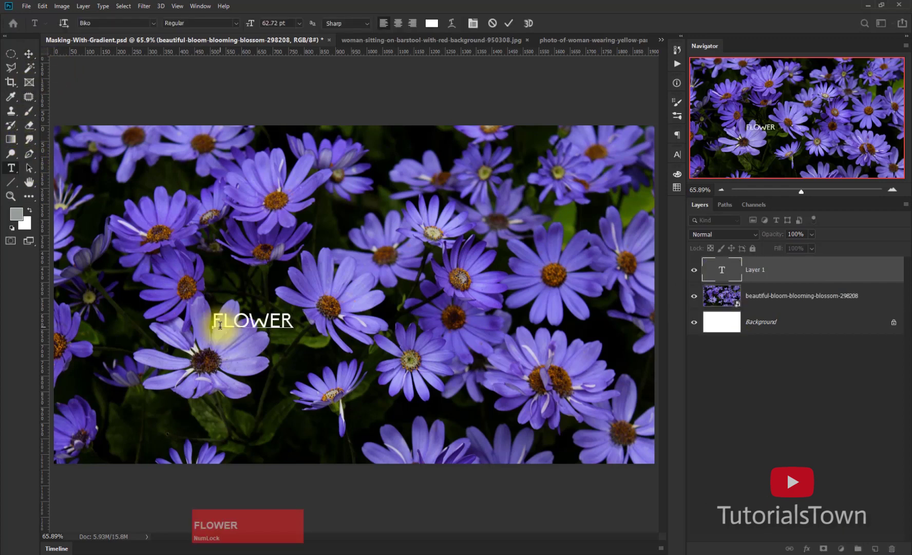
{"action": "key", "text": "ctrl+a"}
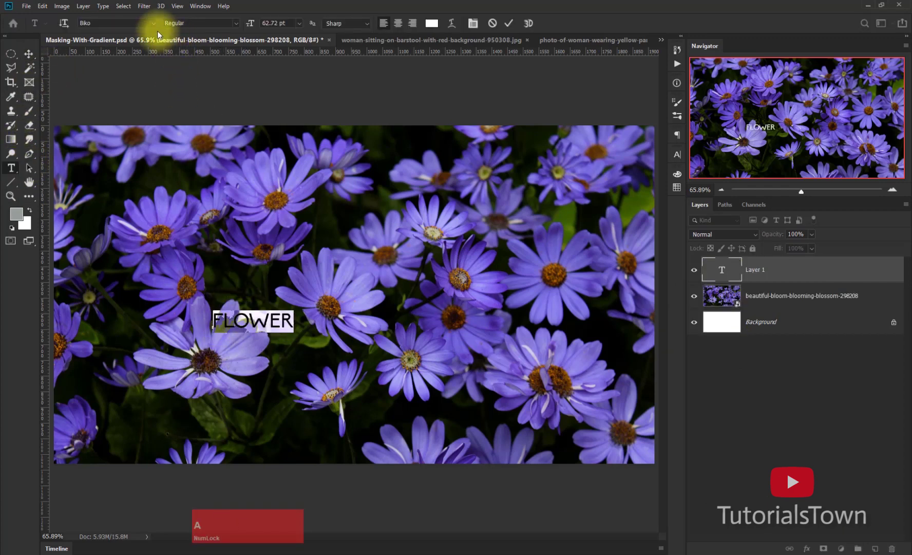
{"action": "left_click", "coordinate": [234, 23]}
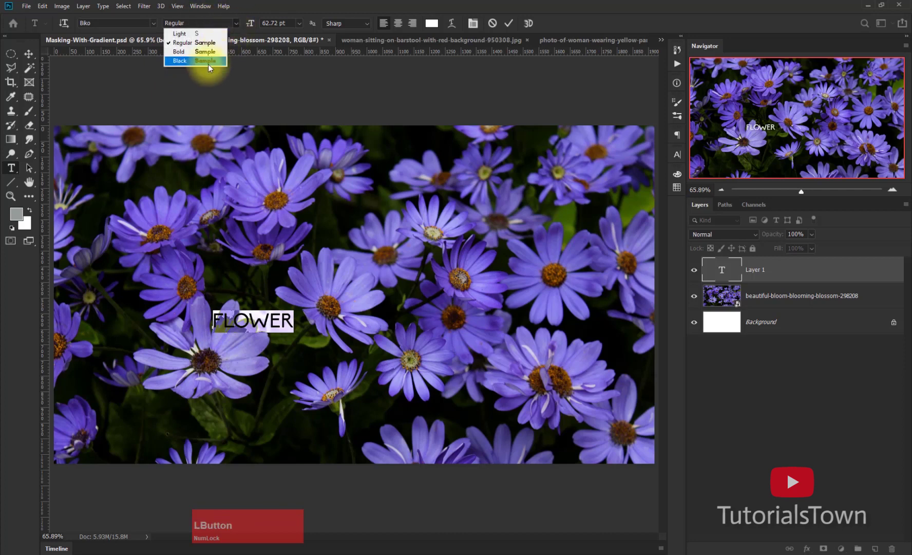
{"action": "left_click", "coordinate": [208, 64]}
{"action": "left_click", "coordinate": [29, 54]}
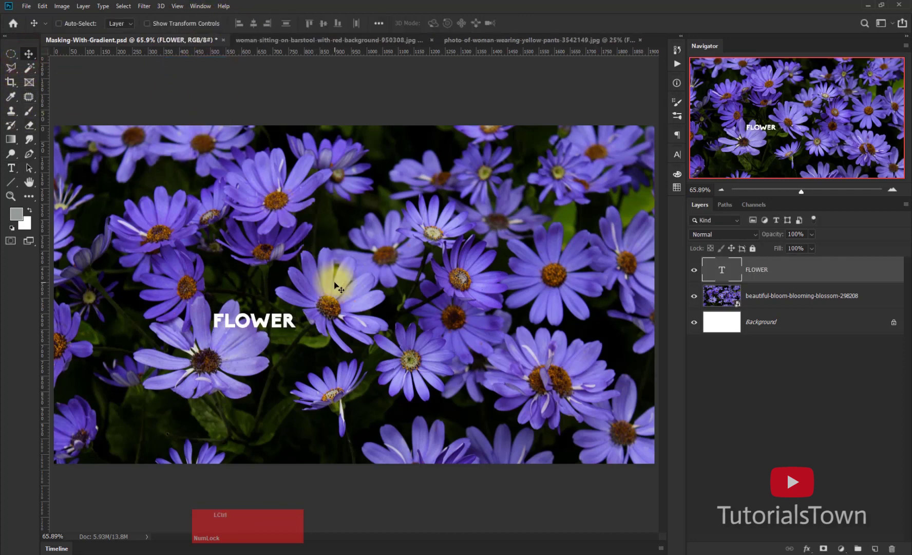
Step: Enlarge the FLOWER text to span most of the photo's width and place it across the lower part of the image
{"action": "key", "text": "ctrl+t"}
{"action": "left_click_drag", "start_coordinate": [319, 304], "coordinate": [472, 238]}
{"action": "left_click_drag", "start_coordinate": [376, 318], "coordinate": [464, 362]}
{"action": "key", "text": "Return"}
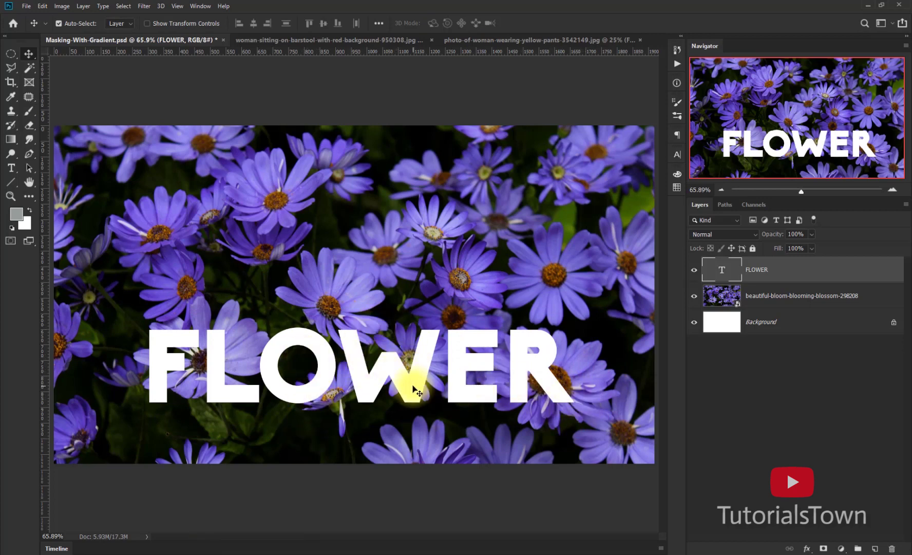
{"action": "left_click_drag", "start_coordinate": [414, 389], "coordinate": [413, 404]}
{"action": "key", "text": "Num_Lock"}
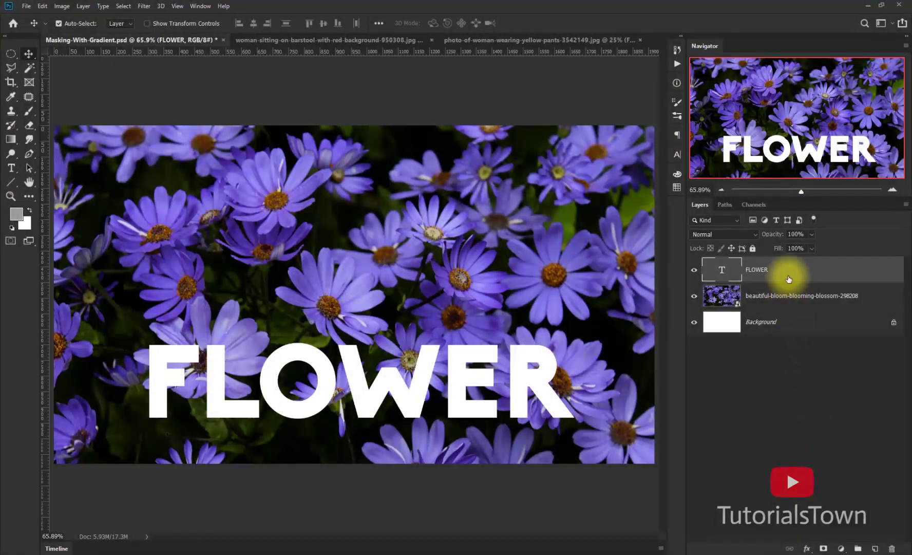
{"action": "left_click", "coordinate": [737, 274]}
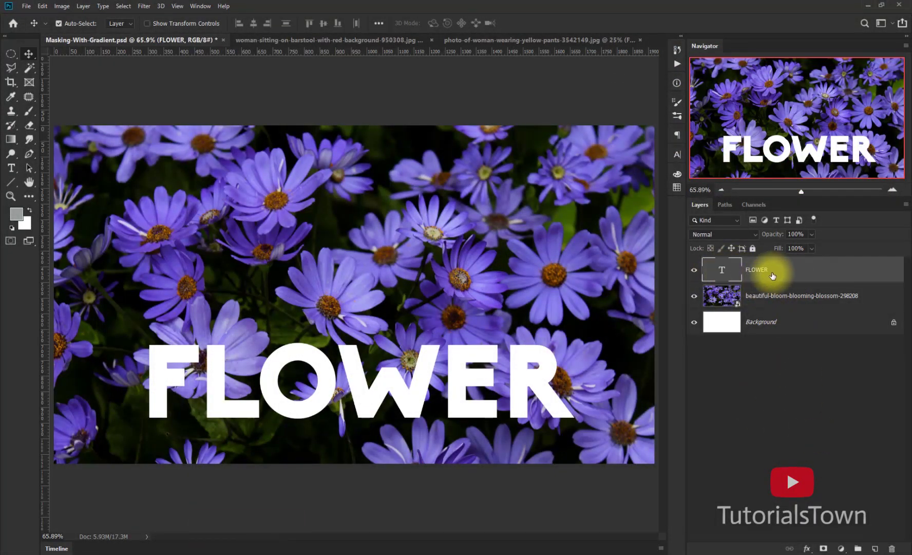
Step: Add a layer mask to the FLOWER text and draw a white-to-black gradient upward from the base of the letters
{"action": "left_click", "coordinate": [824, 549]}
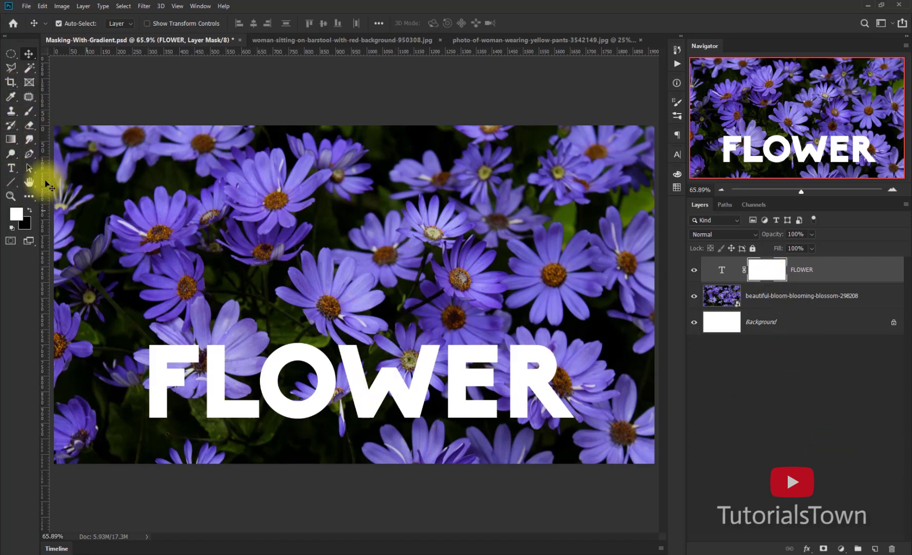
{"action": "left_click_drag", "start_coordinate": [11, 140], "coordinate": [66, 140]}
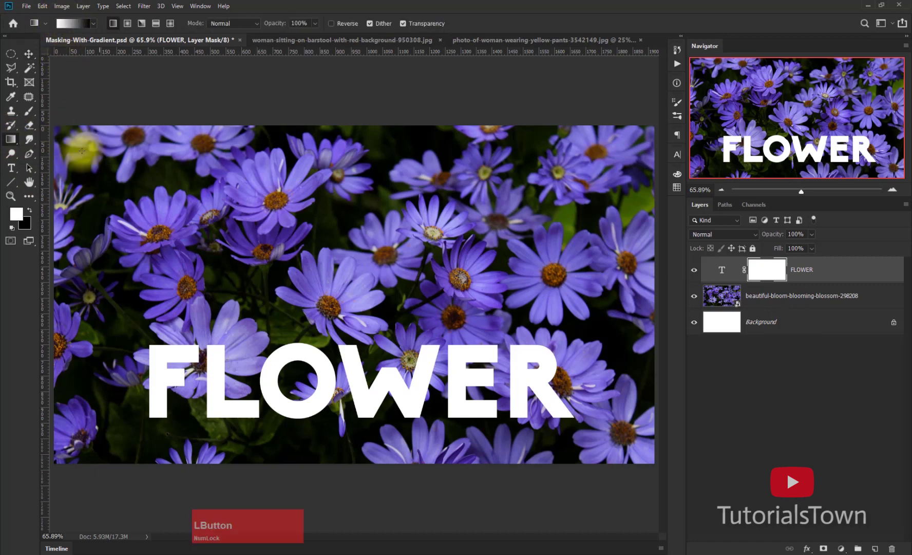
{"action": "left_click", "coordinate": [93, 23]}
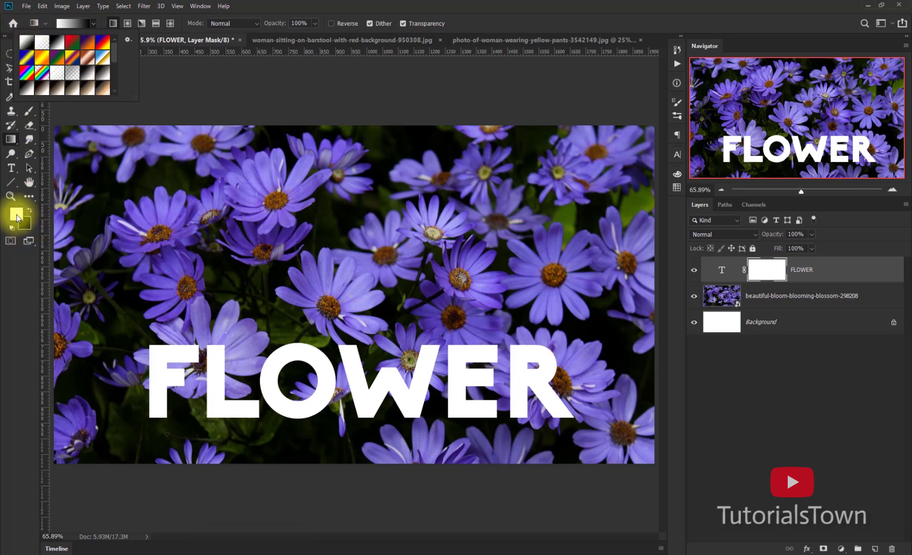
{"action": "left_click", "coordinate": [26, 46]}
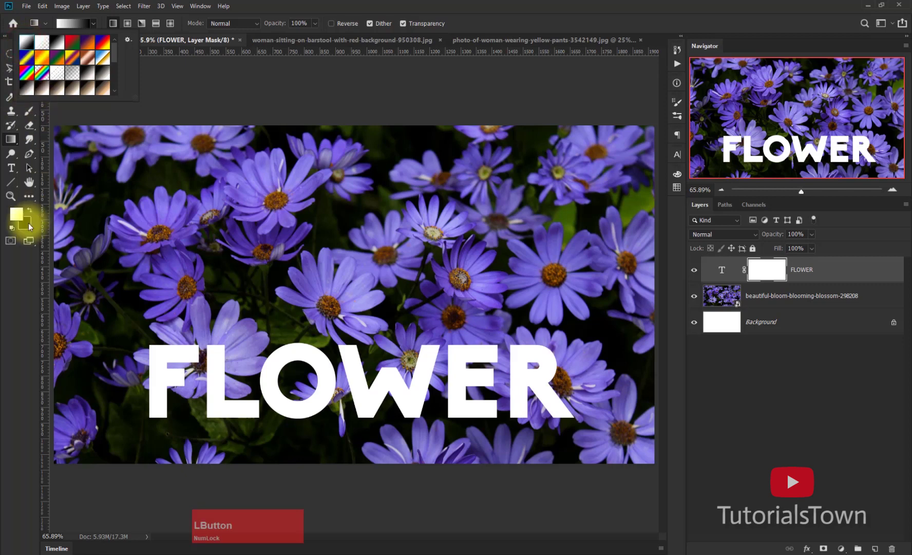
{"action": "left_click", "coordinate": [769, 275]}
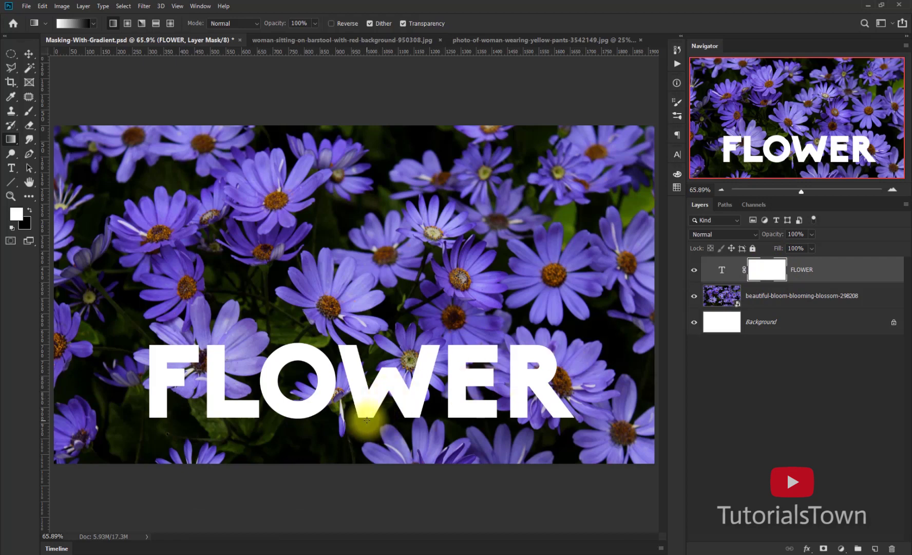
{"action": "left_click_drag", "start_coordinate": [366, 420], "coordinate": [367, 374]}
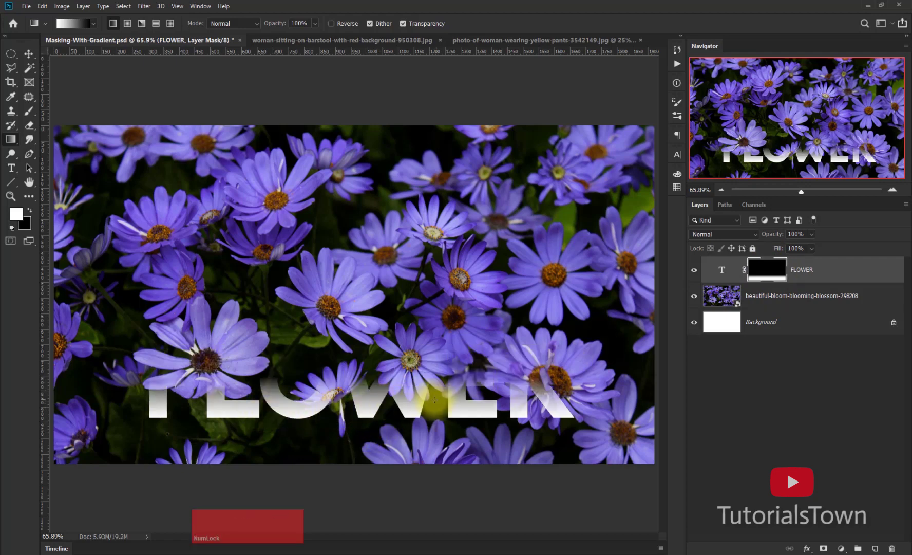
Step: Inspect the FLOWER mask on its own, and redraw its gradient downward so the lower part of the letters fades out
{"action": "left_click", "coordinate": [771, 275], "text": "alt"}
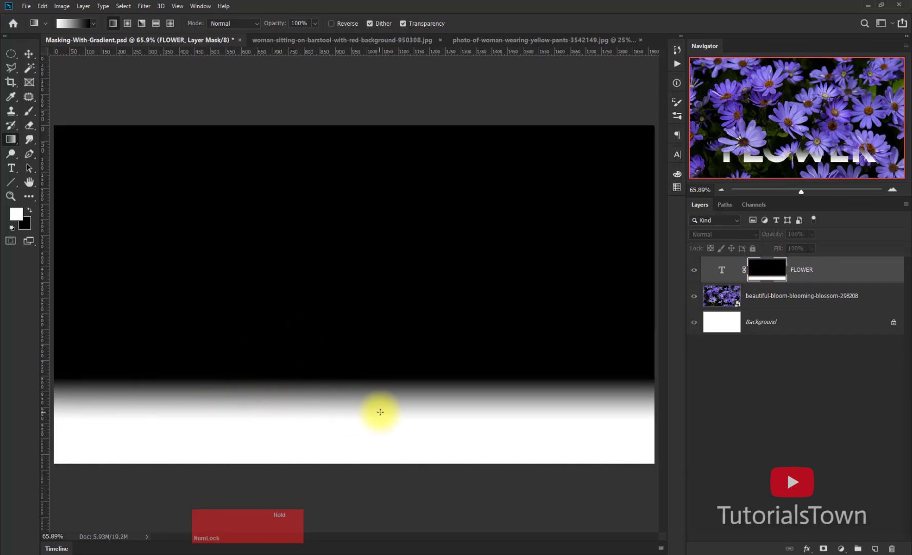
{"action": "left_click", "coordinate": [768, 271], "text": "alt"}
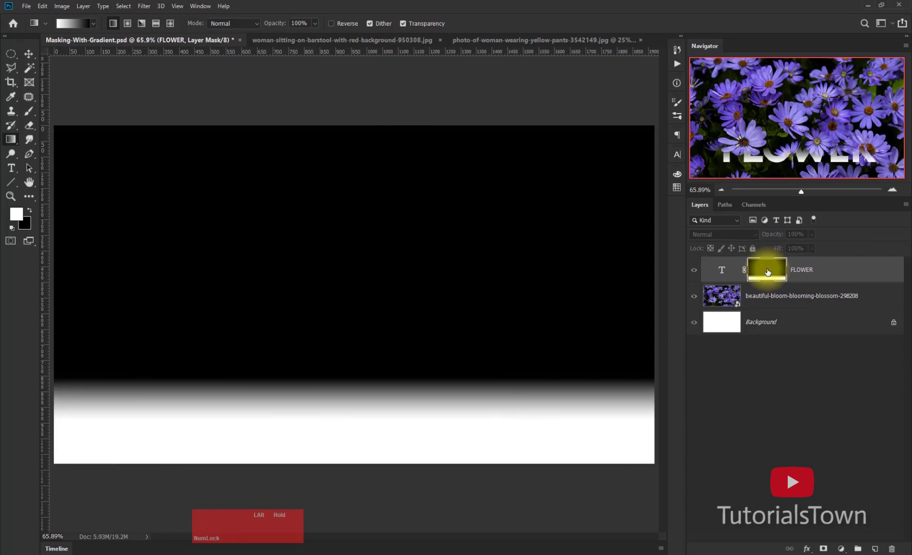
{"action": "left_click", "coordinate": [768, 271], "text": "alt"}
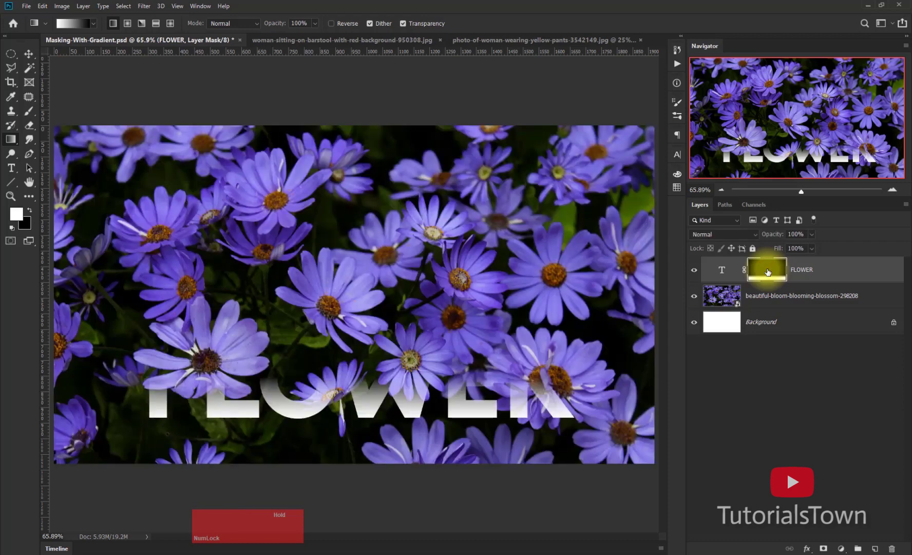
{"action": "left_click_drag", "start_coordinate": [348, 305], "coordinate": [342, 409]}
{"action": "left_click_drag", "start_coordinate": [341, 341], "coordinate": [340, 398]}
Step: Delete the flower photo layer and the FLOWER text layer, keeping only the white Background
{"action": "key", "text": "v"}
{"action": "left_click", "coordinate": [323, 265]}
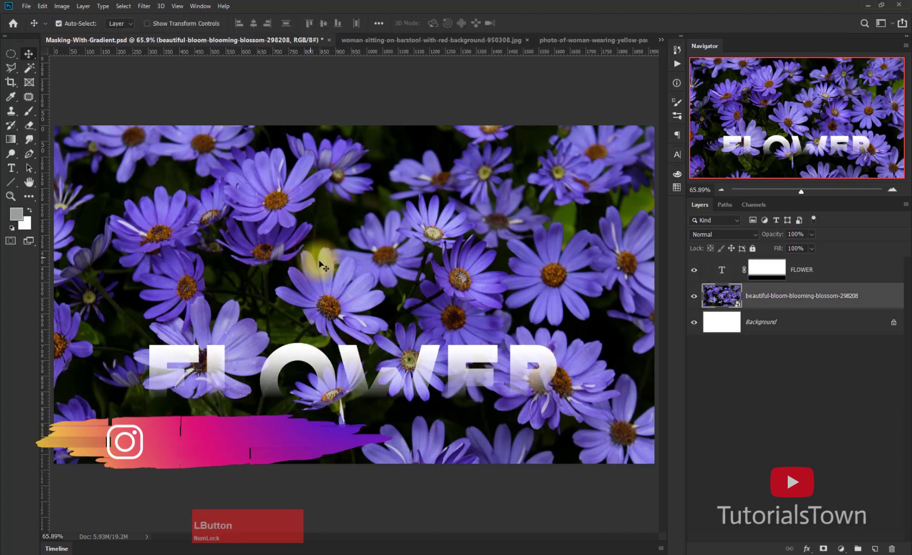
{"action": "key", "text": "Delete"}
{"action": "left_click", "coordinate": [397, 359]}
{"action": "key", "text": "Delete"}
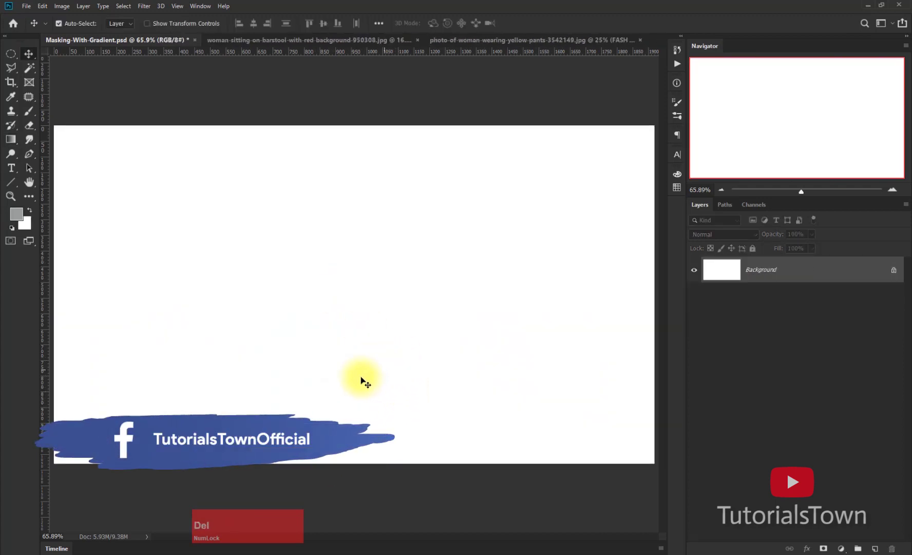
Step: Place the angry-birds-pictures-12 image at about 90% scale, centred in the upper canvas, and check its transparency by briefly hiding the Background
{"action": "left_click", "coordinate": [324, 239]}
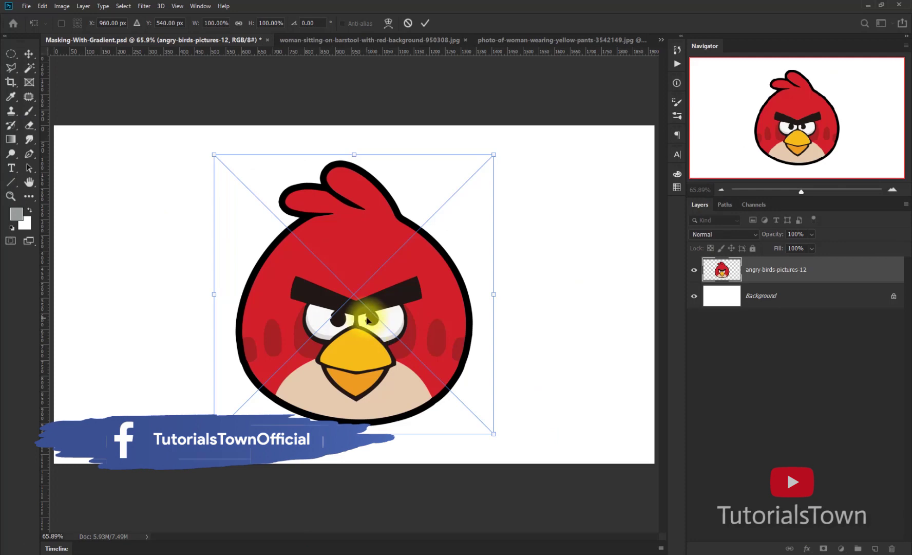
{"action": "key", "text": "Return"}
{"action": "left_click_drag", "start_coordinate": [350, 291], "coordinate": [361, 252]}
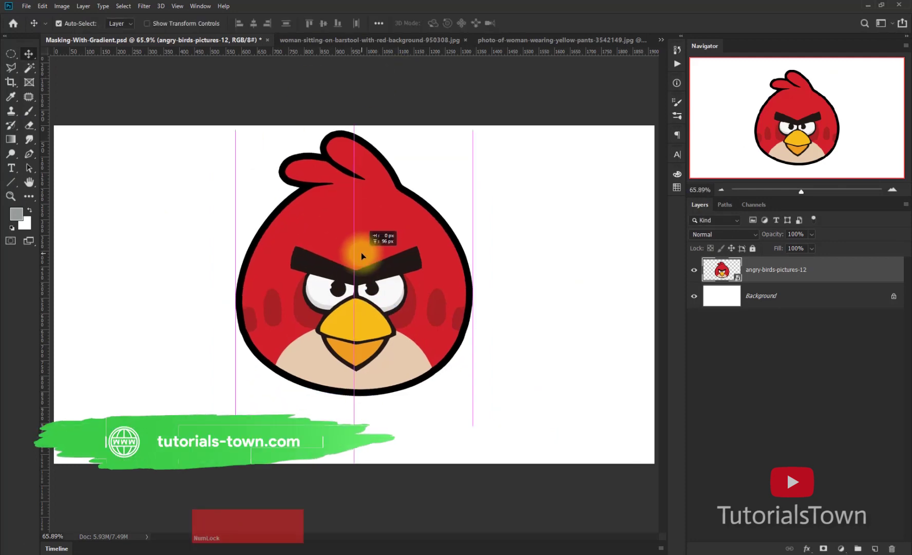
{"action": "left_click", "coordinate": [694, 296]}
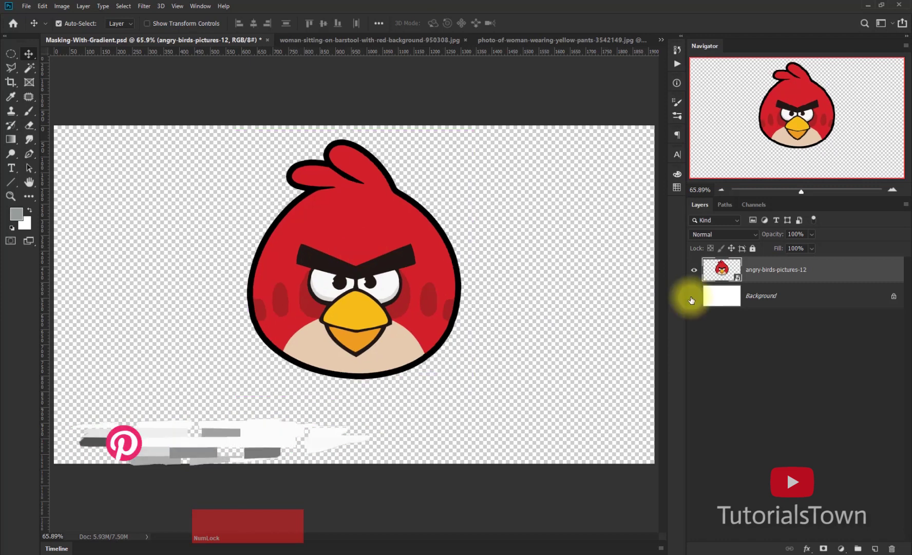
{"action": "left_click", "coordinate": [694, 297]}
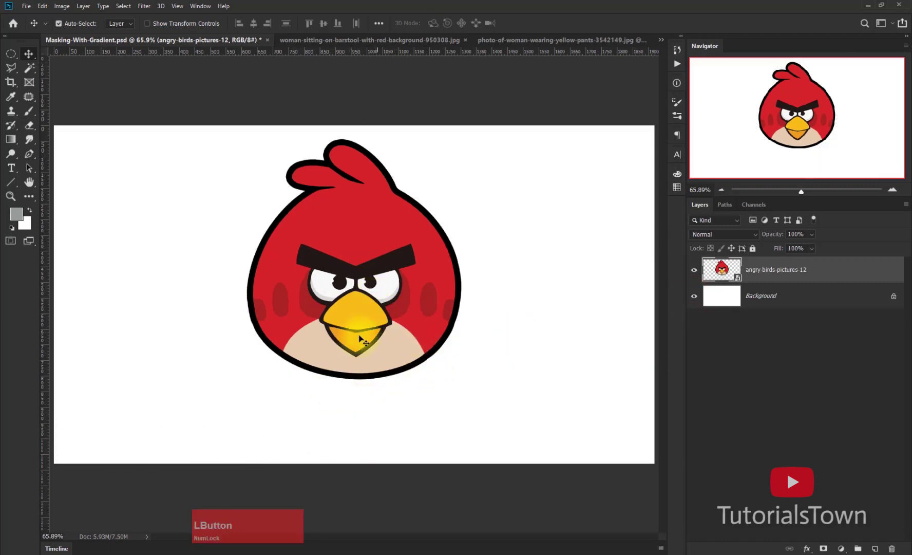
Step: Duplicate the bird and place the copy, flipped vertically, directly beneath the original as a mirror image
{"action": "left_click_drag", "start_coordinate": [363, 270], "coordinate": [355, 295]}
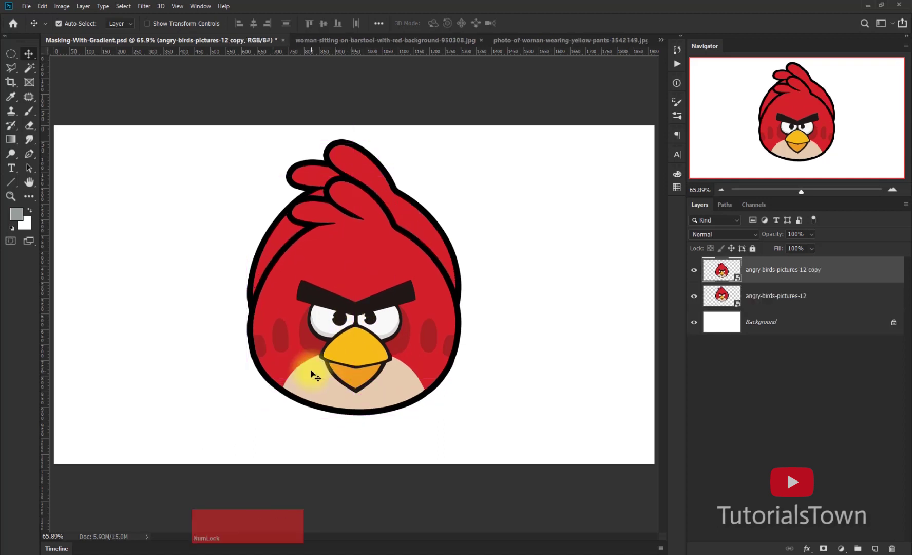
{"action": "key", "text": "ctrl"}
{"action": "key", "text": "ctrl+t"}
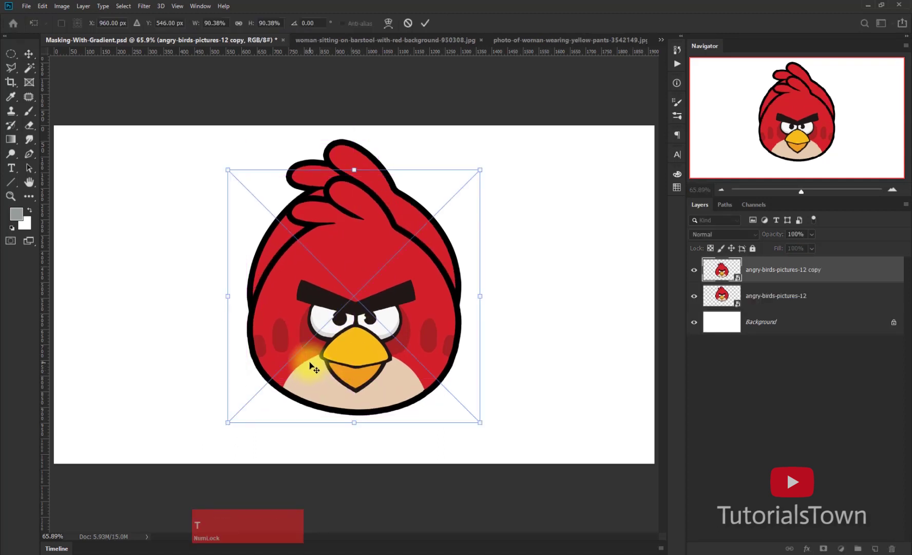
{"action": "right_click", "coordinate": [340, 272]}
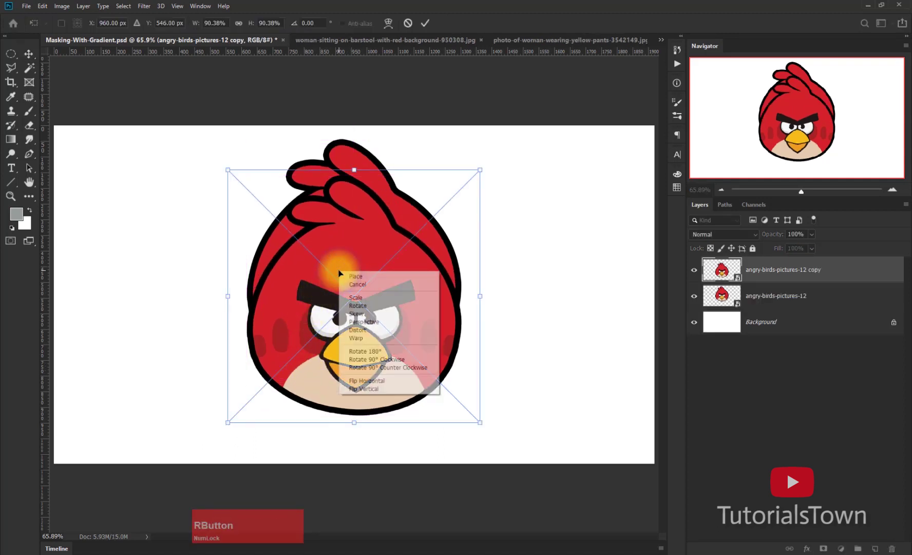
{"action": "left_click", "coordinate": [365, 390]}
{"action": "left_click_drag", "start_coordinate": [379, 222], "coordinate": [406, 422]}
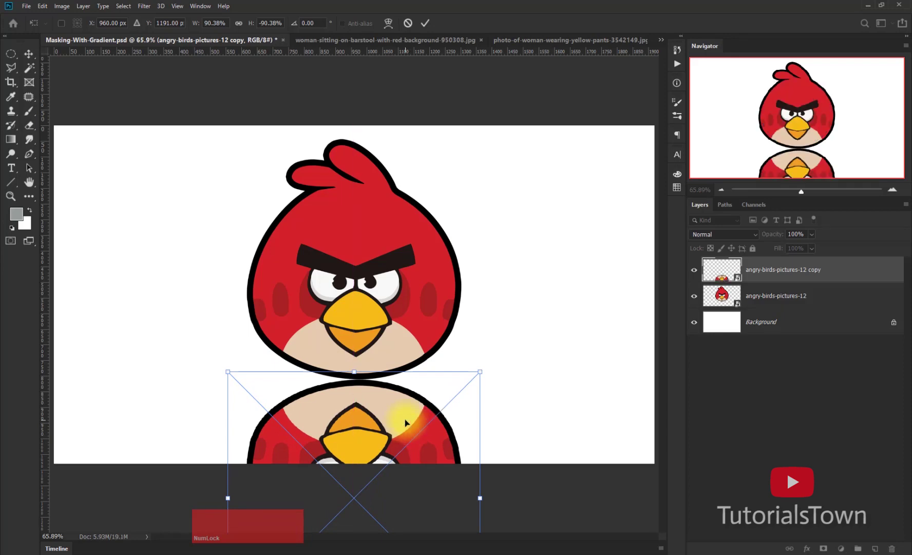
{"action": "key", "text": "KP_Enter"}
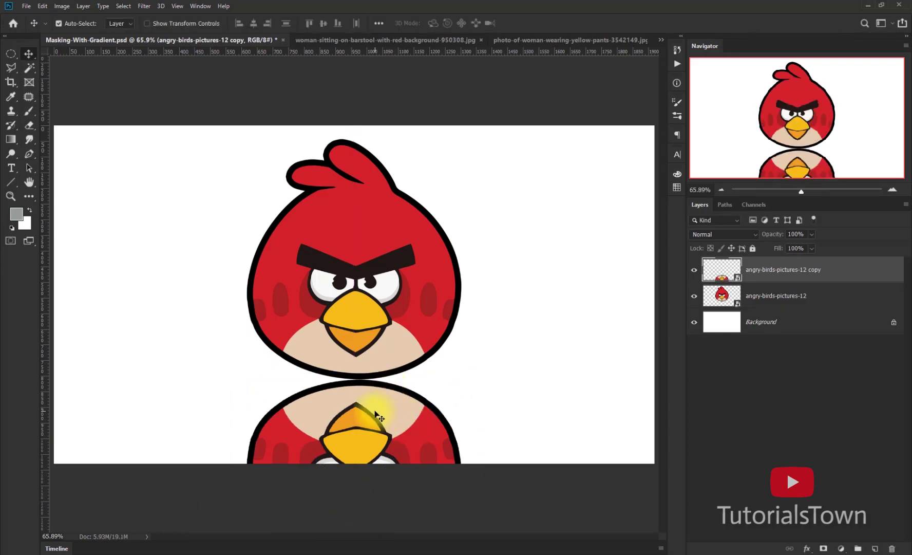
Step: Add a layer mask to the flipped bird copy and draw white-to-black gradients downward from its upper edge to fade the reflection
{"action": "left_click", "coordinate": [378, 393]}
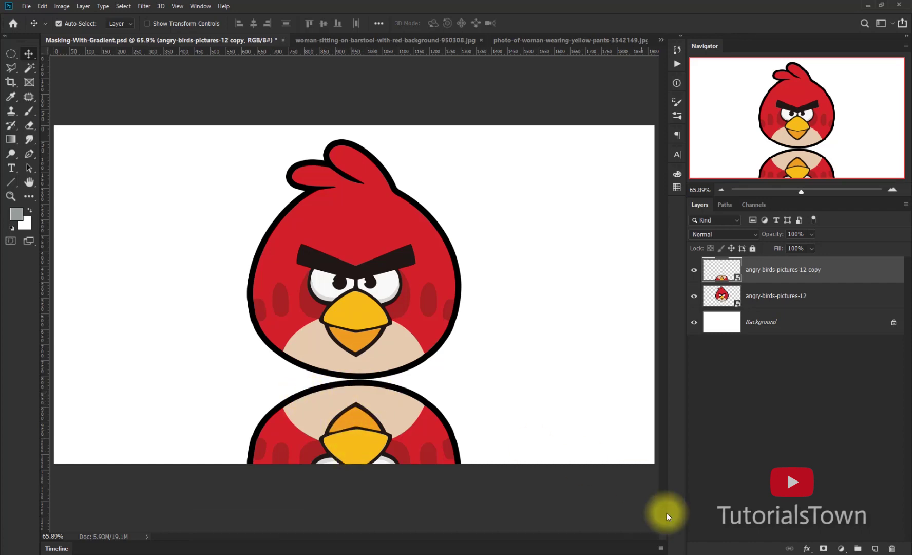
{"action": "left_click", "coordinate": [823, 549]}
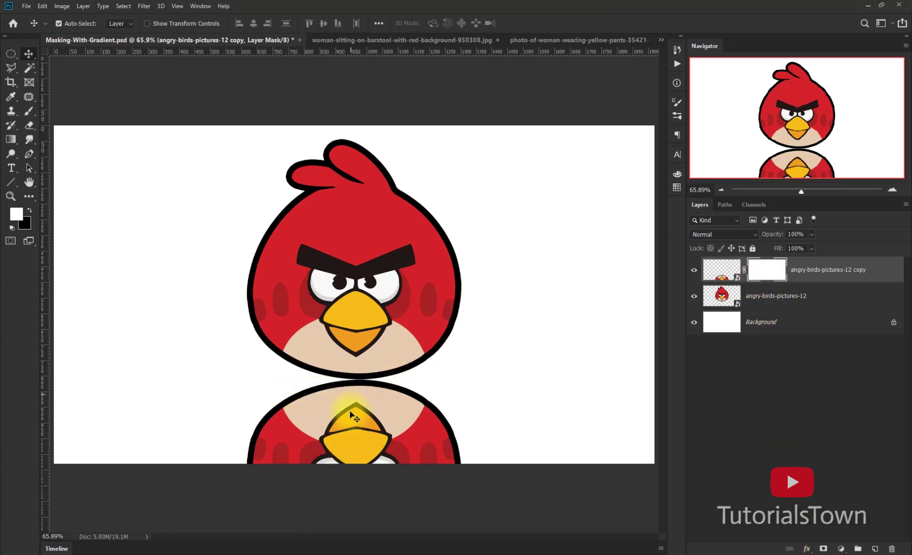
{"action": "left_click", "coordinate": [294, 414]}
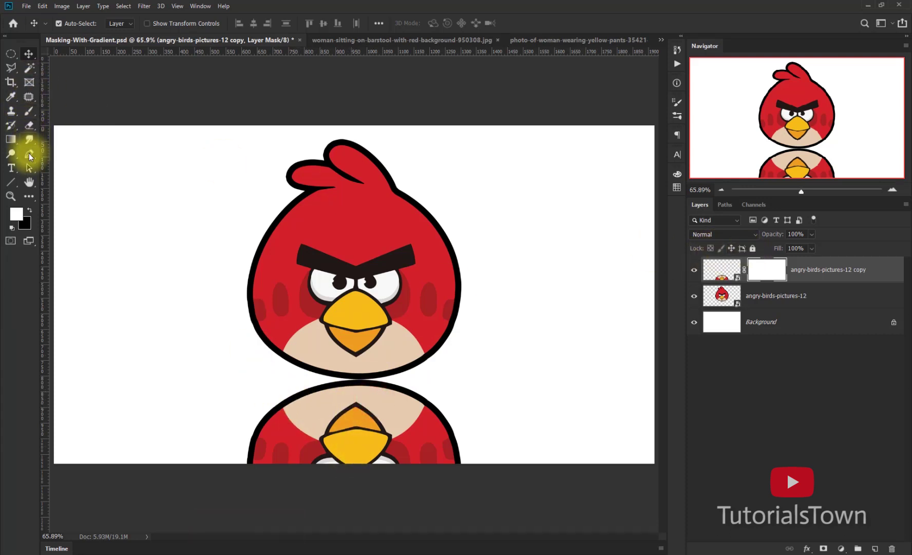
{"action": "left_click", "coordinate": [12, 139]}
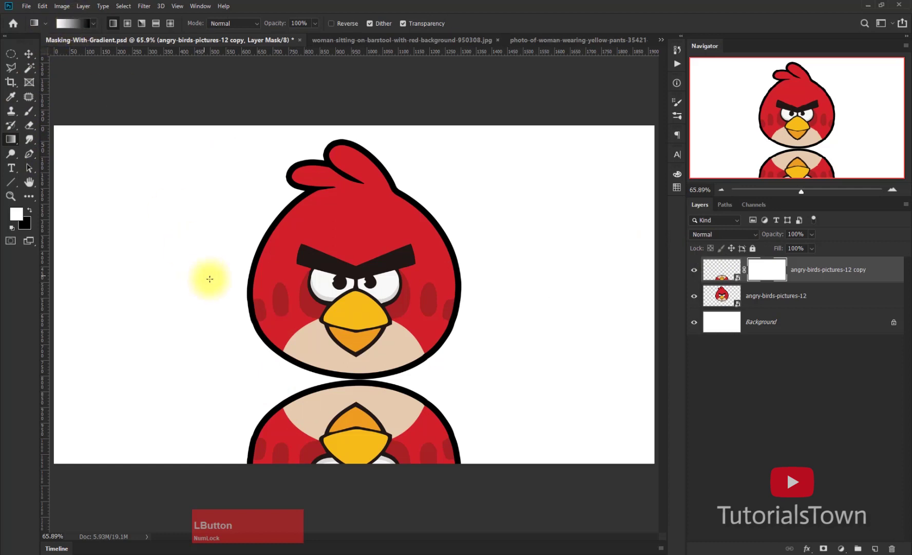
{"action": "left_click_drag", "start_coordinate": [357, 377], "coordinate": [340, 425]}
{"action": "left_click_drag", "start_coordinate": [359, 374], "coordinate": [364, 426]}
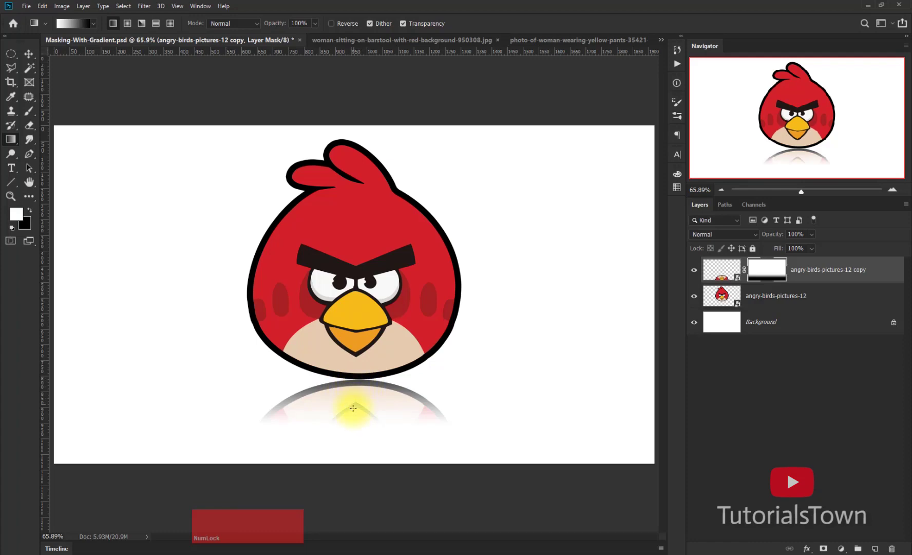
{"action": "left_click_drag", "start_coordinate": [354, 374], "coordinate": [356, 436]}
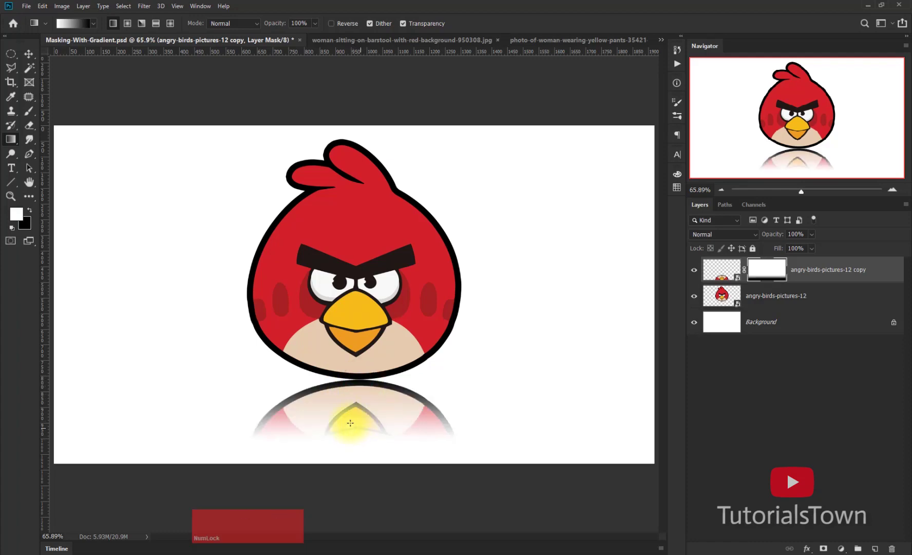
Step: Lower the masked reflection layer's opacity to 53% and deselect all layers
{"action": "mouse_move", "coordinate": [768, 239]}
{"action": "left_mouse_down"}
{"action": "mouse_move", "coordinate": [727, 237]}
{"action": "mouse_move", "coordinate": [766, 234]}
{"action": "left_mouse_up"}
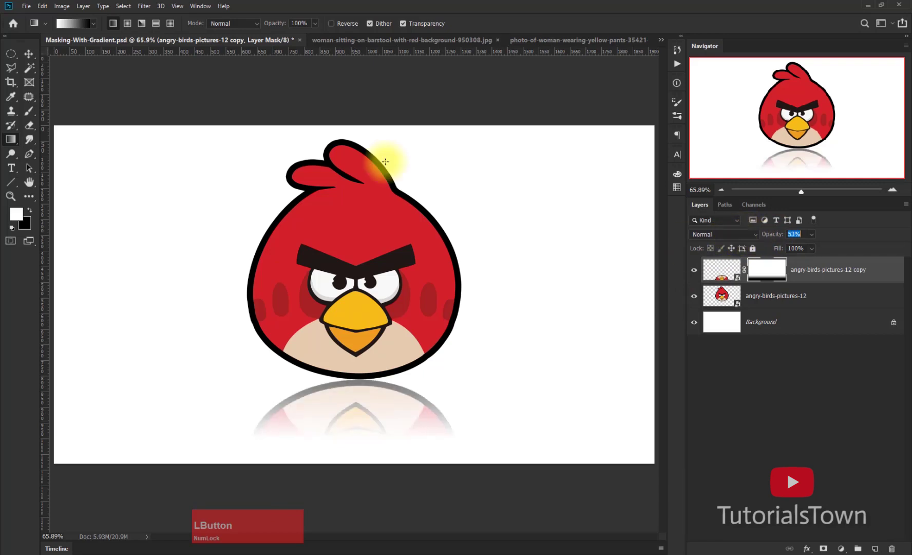
{"action": "left_click", "coordinate": [29, 54]}
{"action": "left_click", "coordinate": [323, 109]}
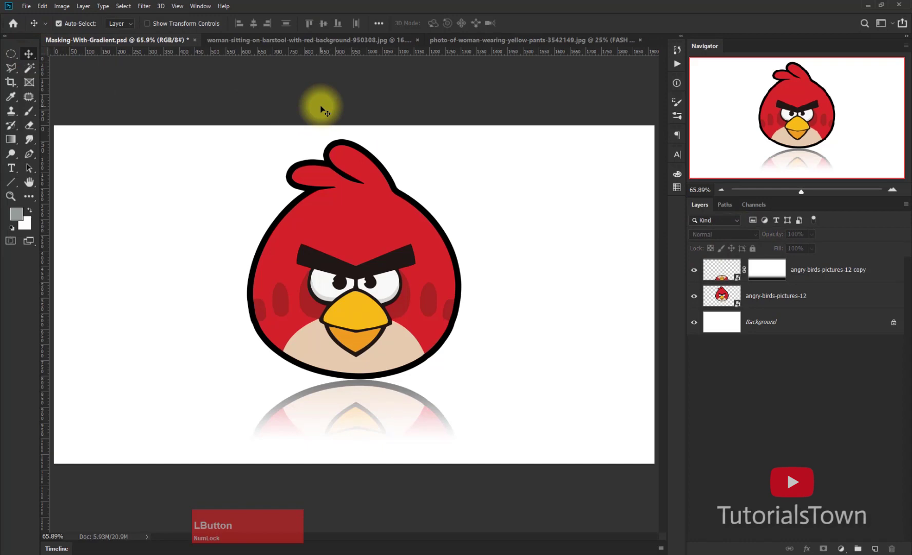